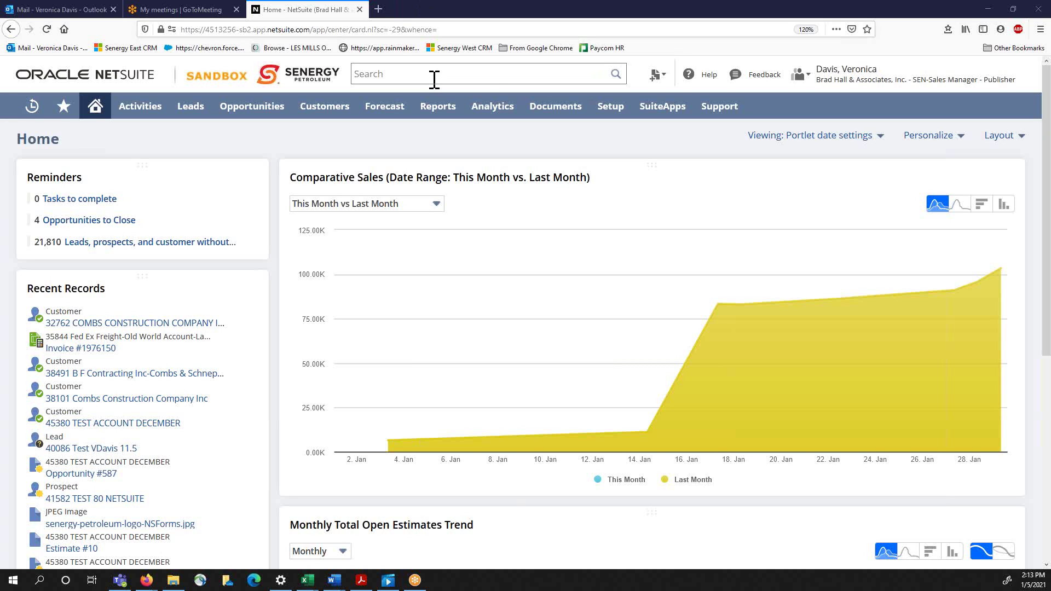
Step: Run a global search for "combs", and clear the query
{"action": "left_click", "coordinate": [390, 74]}
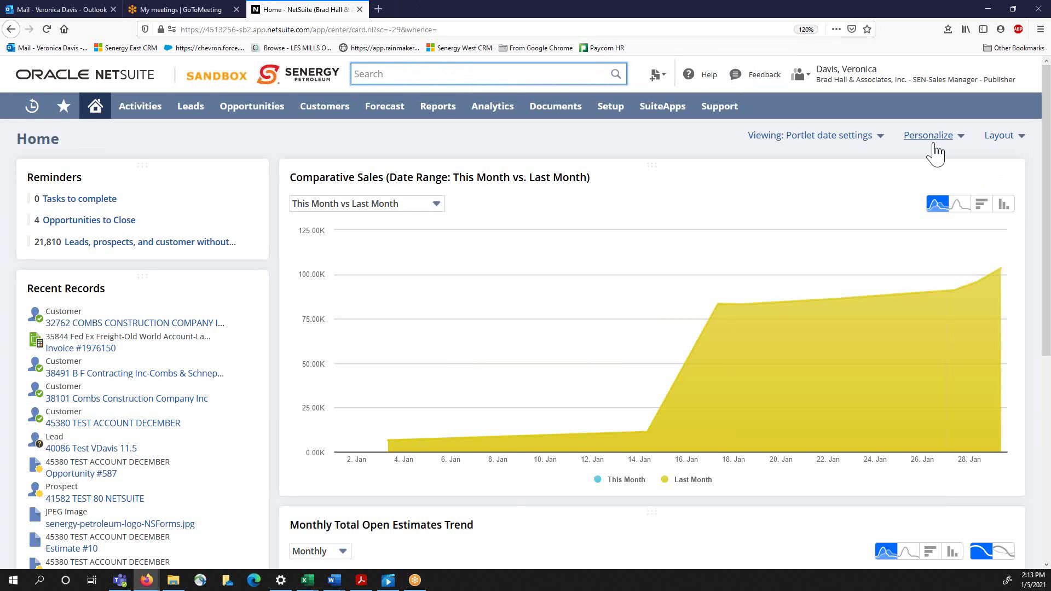
{"action": "type", "text": "combs"}
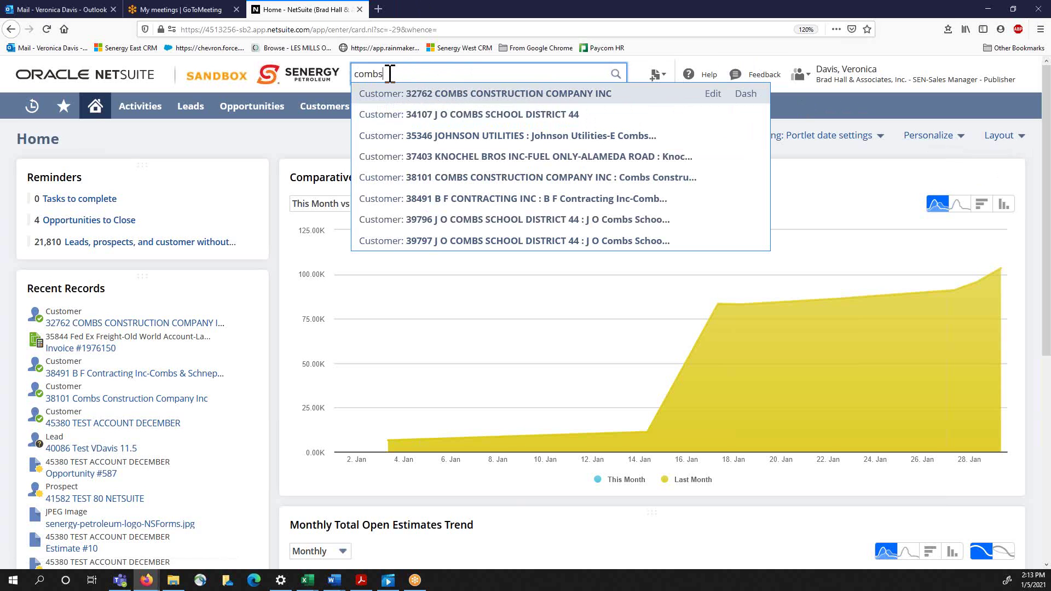
{"action": "left_click_drag", "start_coordinate": [391, 74], "coordinate": [312, 74]}
{"action": "key", "text": "BackSpace"}
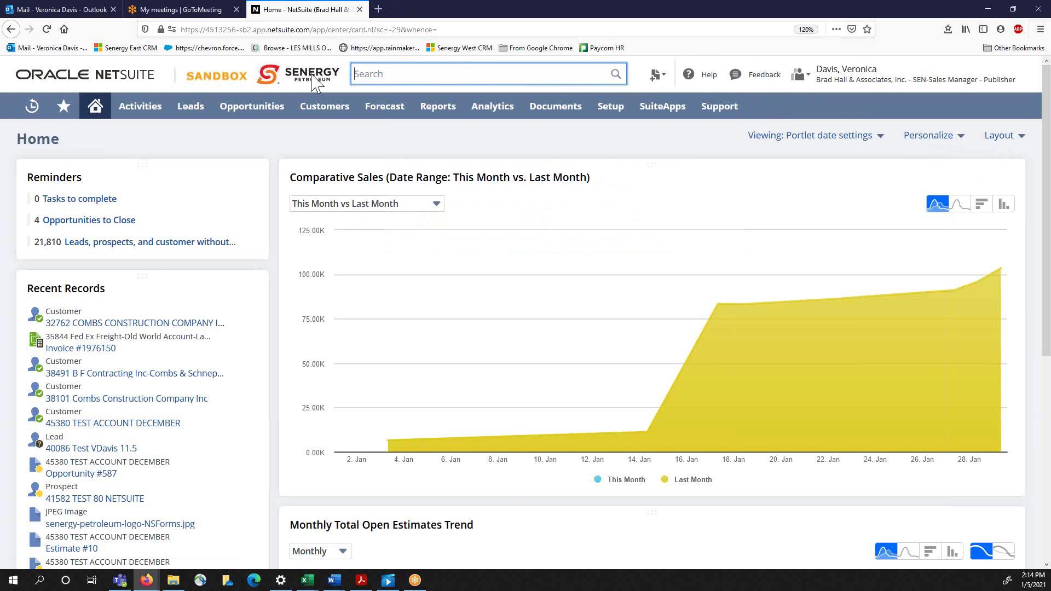
Step: Run a global wildcard search for "%test", and clear the query
{"action": "type", "text": "*"}
{"action": "key", "text": "BackSpace"}
{"action": "type", "text": "%"}
{"action": "type", "text": "test"}
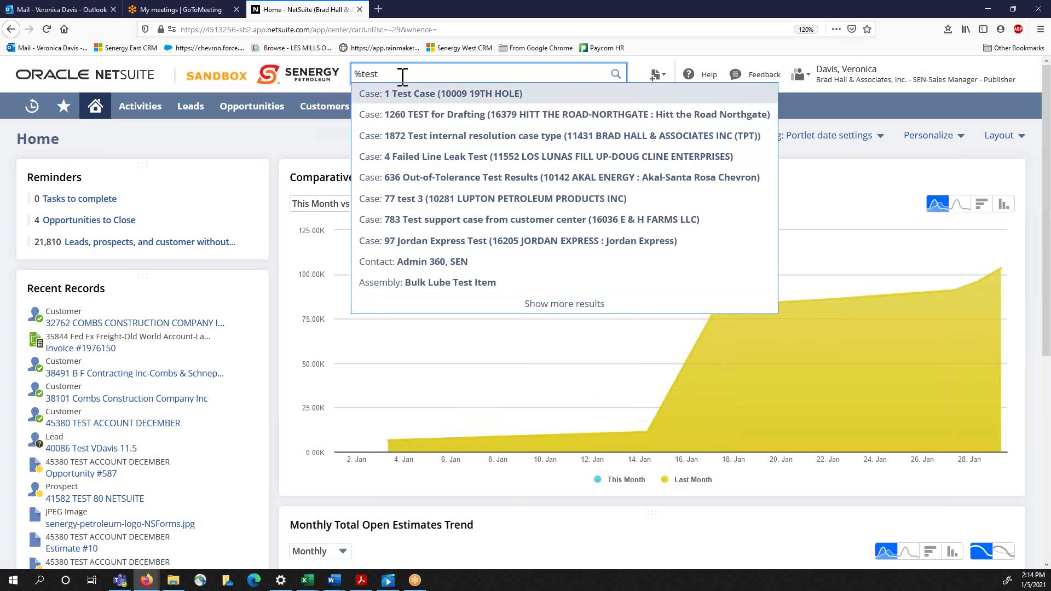
{"action": "left_click_drag", "start_coordinate": [403, 75], "coordinate": [338, 78]}
{"action": "key", "text": "BackSpace"}
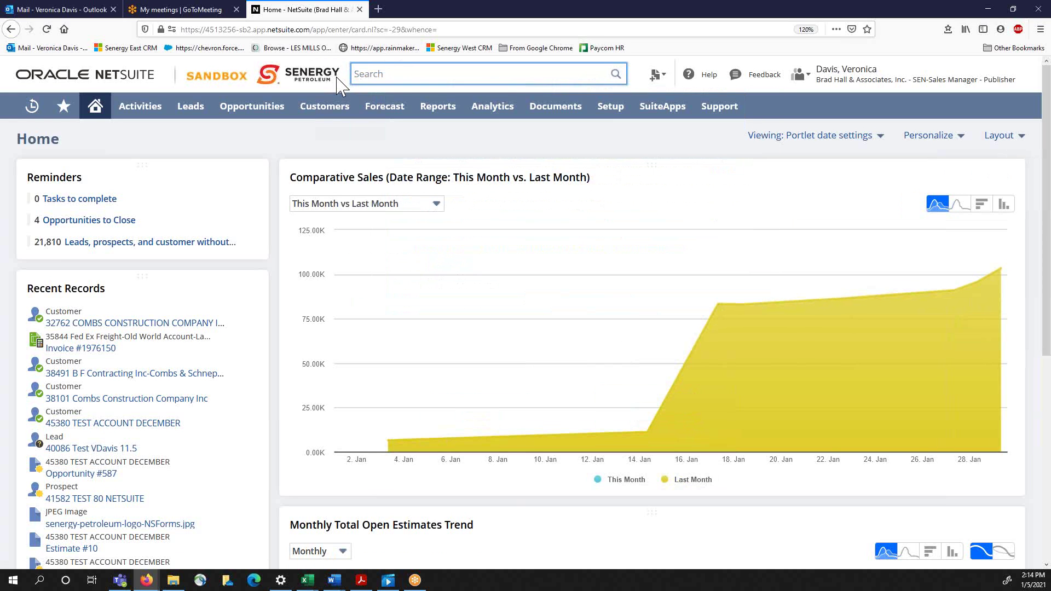
Step: Search globally for the exact phrase "test account December" in quotation marks, and clear the query
{"action": "type", "text": "\"test"}
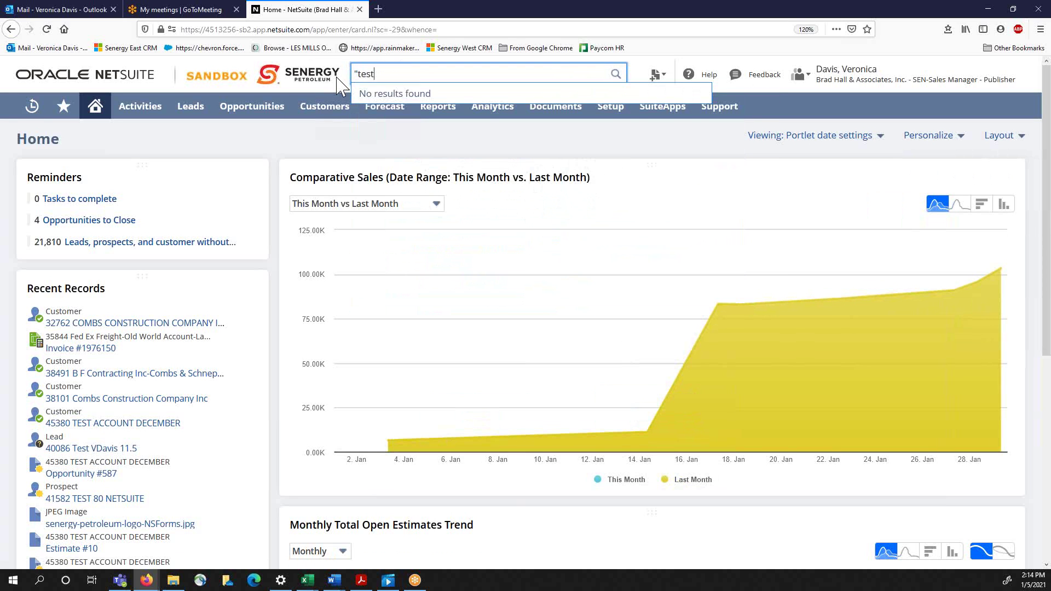
{"action": "type", "text": " account"}
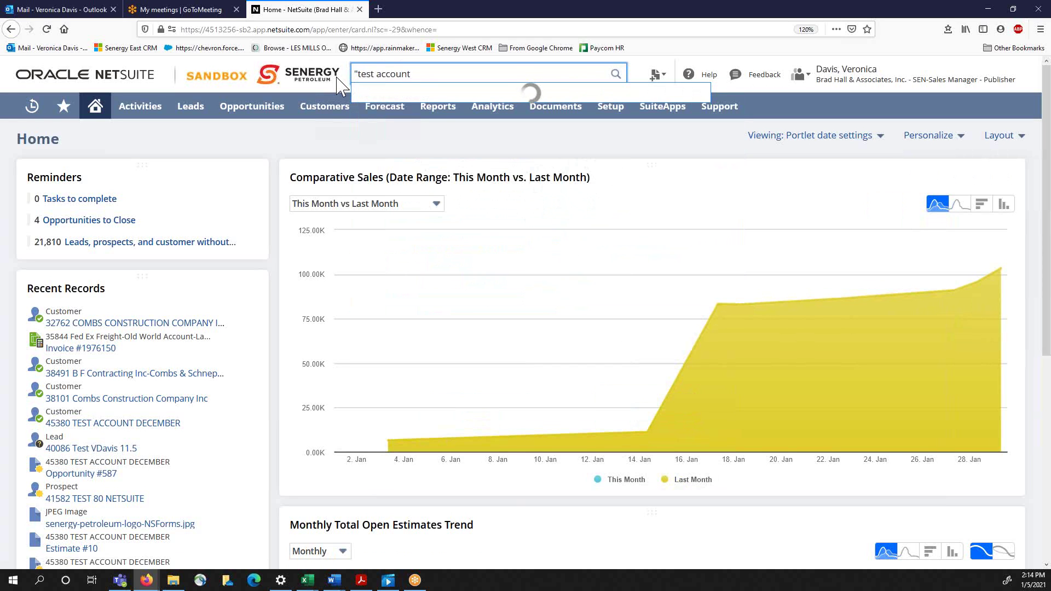
{"action": "type", "text": " December\""}
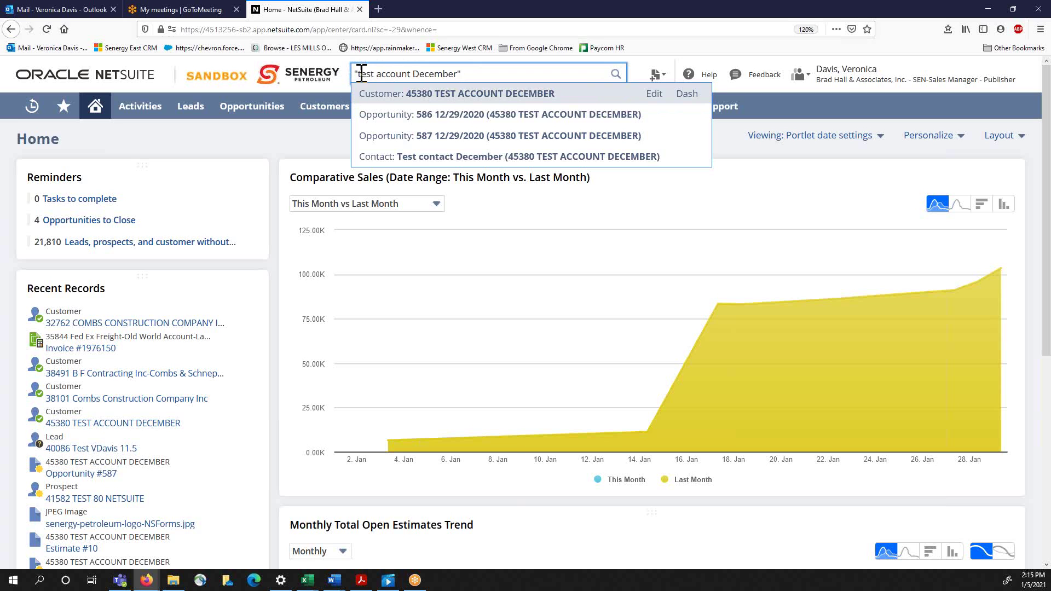
{"action": "left_click_drag", "start_coordinate": [358, 75], "coordinate": [456, 75]}
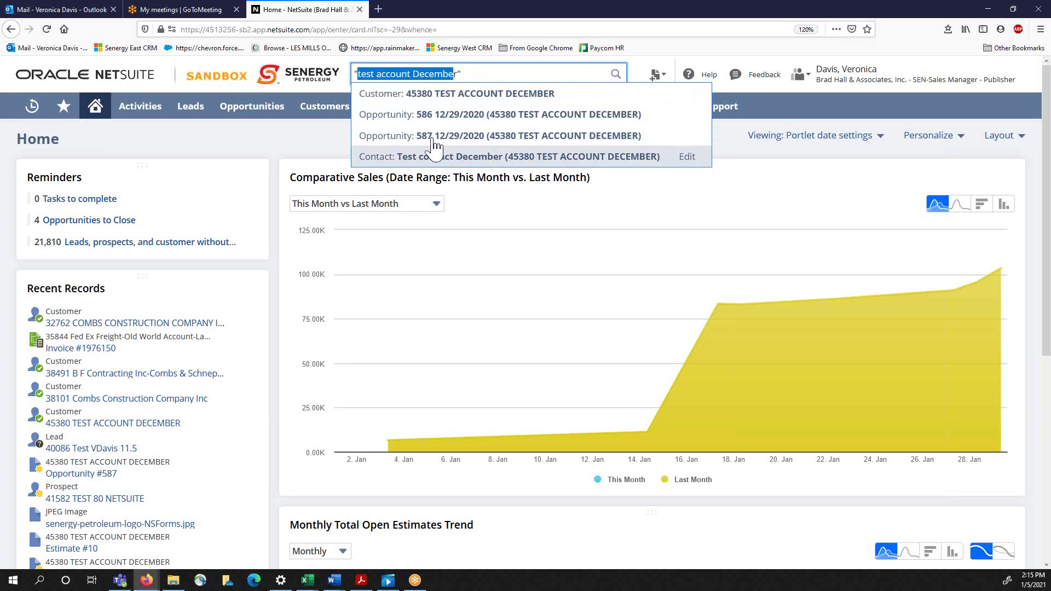
{"action": "left_click", "coordinate": [469, 73]}
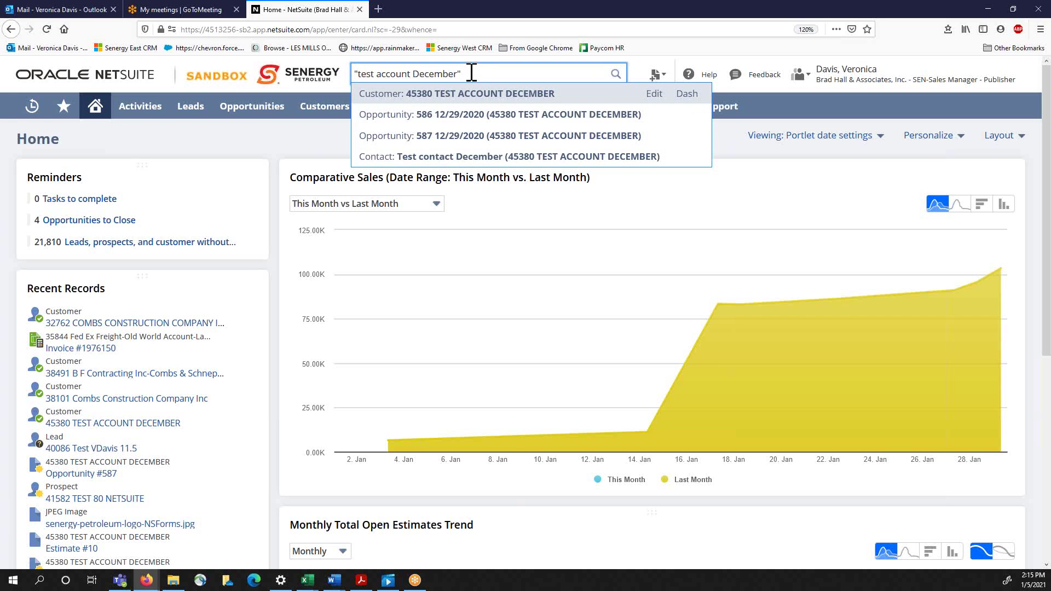
{"action": "left_click_drag", "start_coordinate": [471, 72], "coordinate": [284, 74]}
{"action": "key", "text": "BackSpace"}
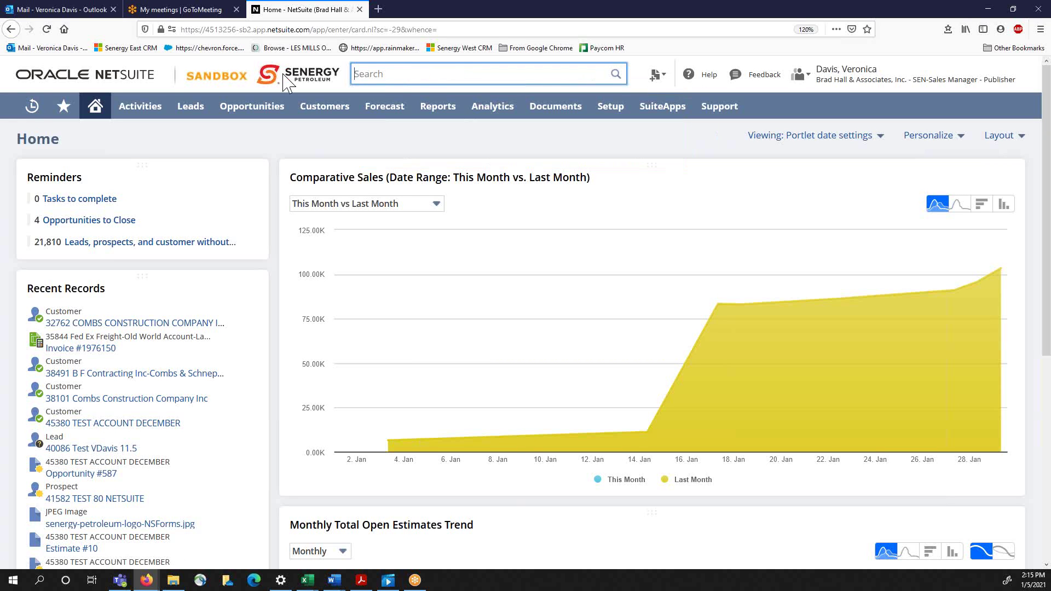
Step: Search only customer records with the query cust:test, and shorten its prefix to c:test
{"action": "type", "text": "cust:"}
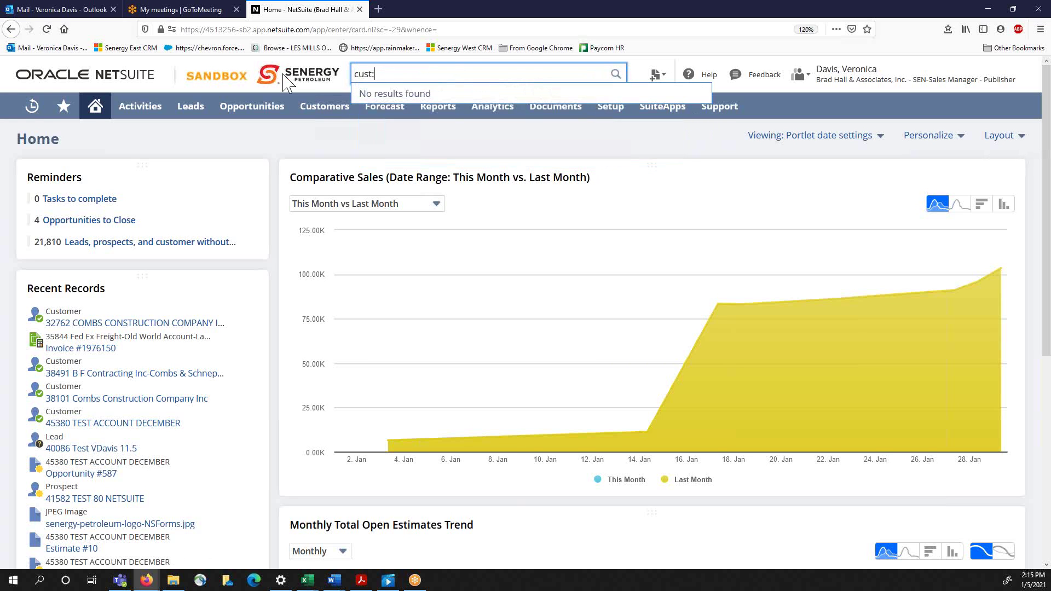
{"action": "type", "text": "test"}
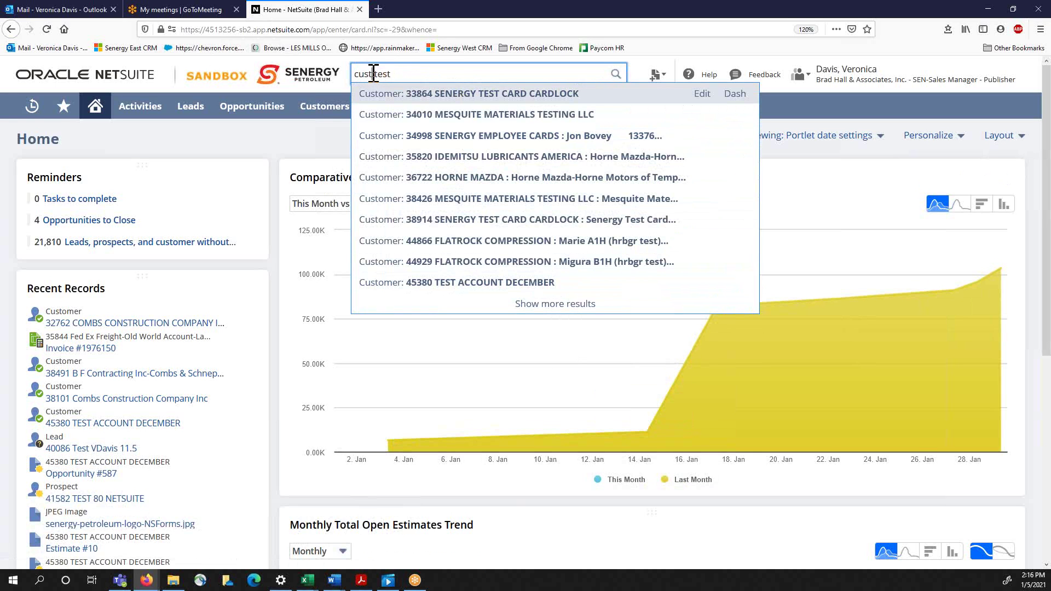
{"action": "key", "text": "BackSpace"}
{"action": "key", "text": "BackSpace"}
{"action": "key", "text": "BackSpace"}
{"action": "key", "text": "BackSpace"}
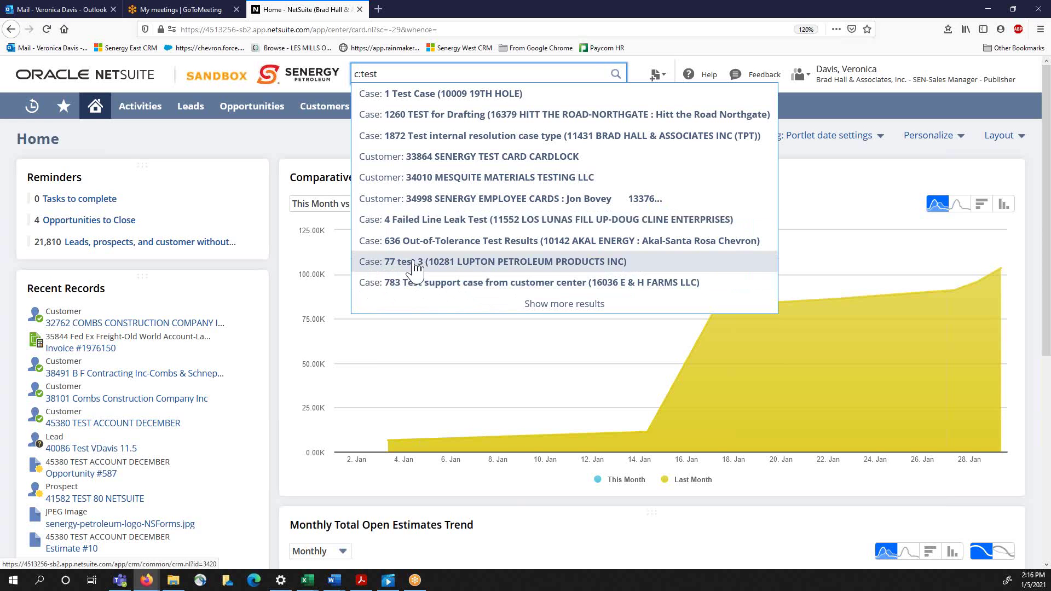
Step: Change the record-type prefix so the search reads i:test, and clear the query
{"action": "left_click", "coordinate": [361, 76]}
{"action": "key", "text": "BackSpace"}
{"action": "type", "text": "i"}
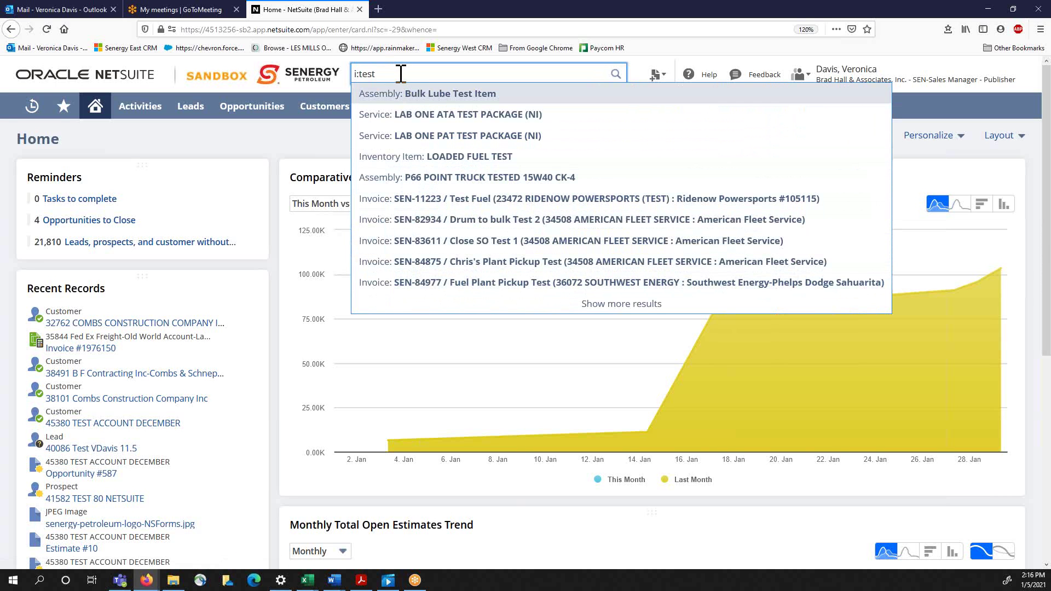
{"action": "left_click_drag", "start_coordinate": [401, 74], "coordinate": [339, 70]}
{"action": "key", "text": "BackSpace"}
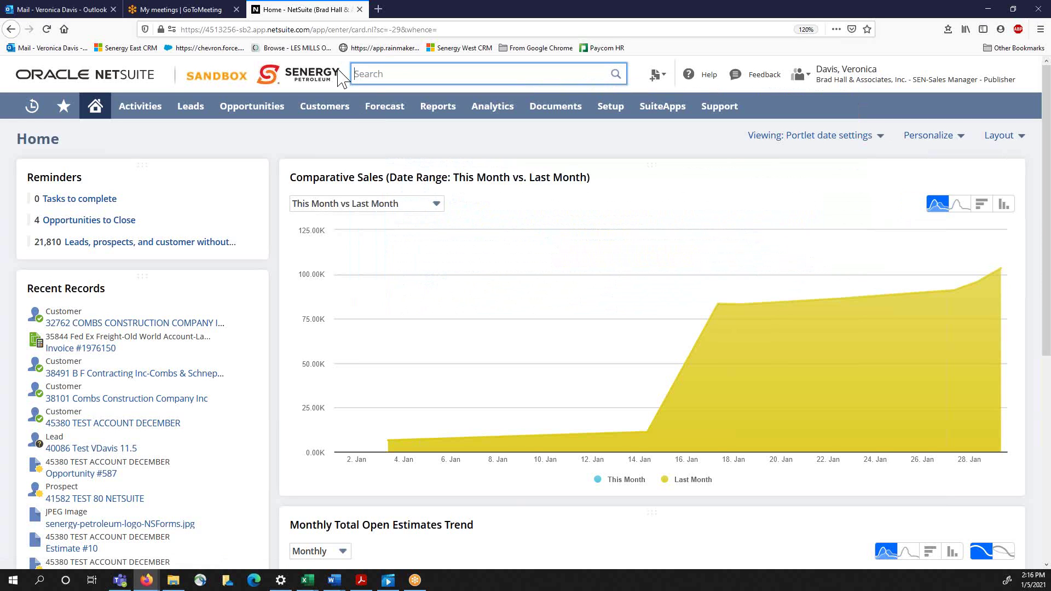
Step: Search globally for either of two terms with the query "come OR comb"
{"action": "type", "text": "com"}
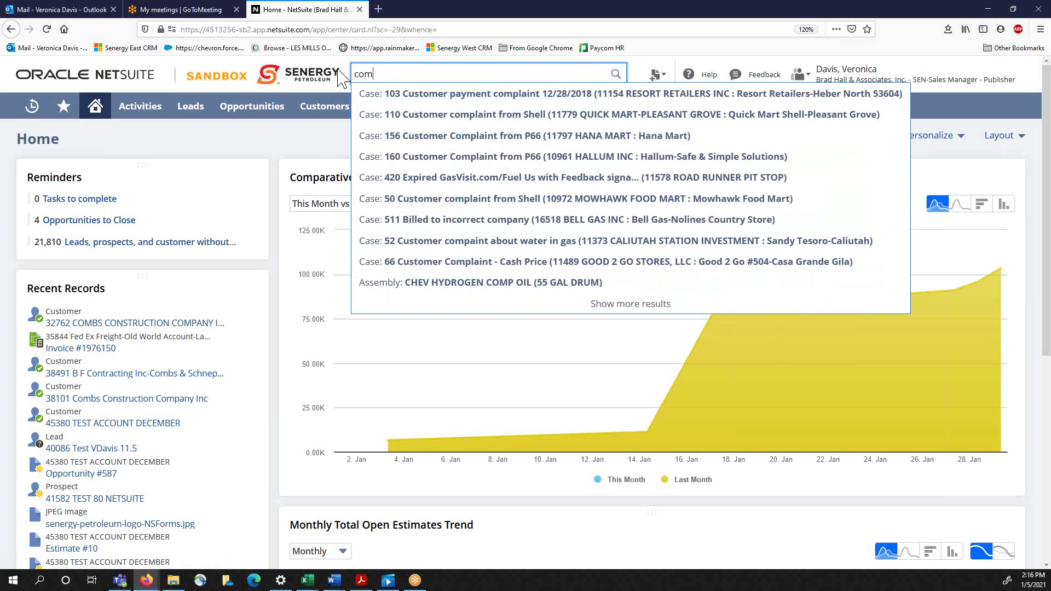
{"action": "type", "text": " OR"}
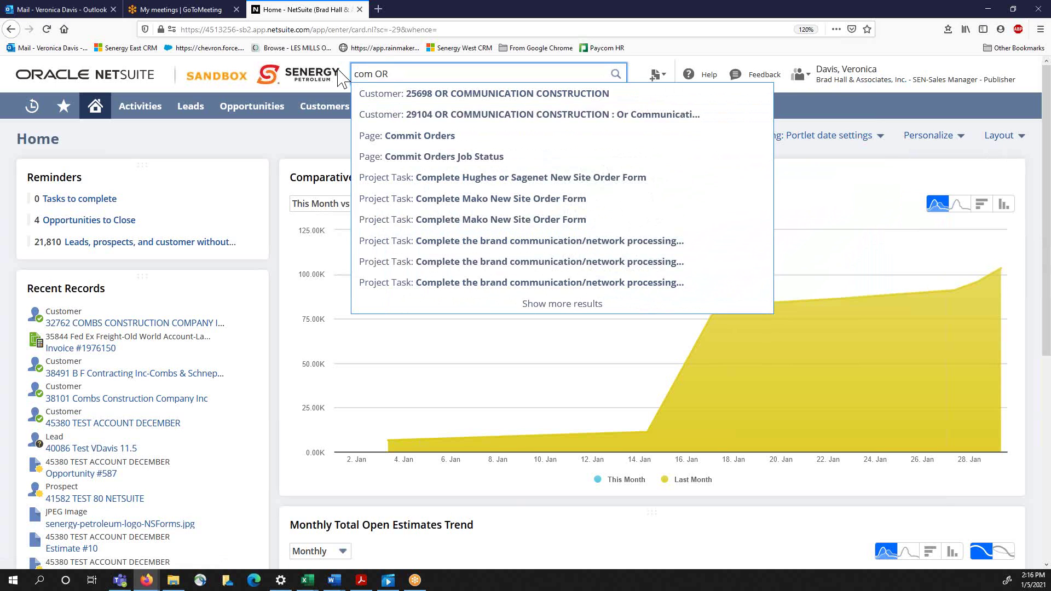
{"action": "type", "text": " comb"}
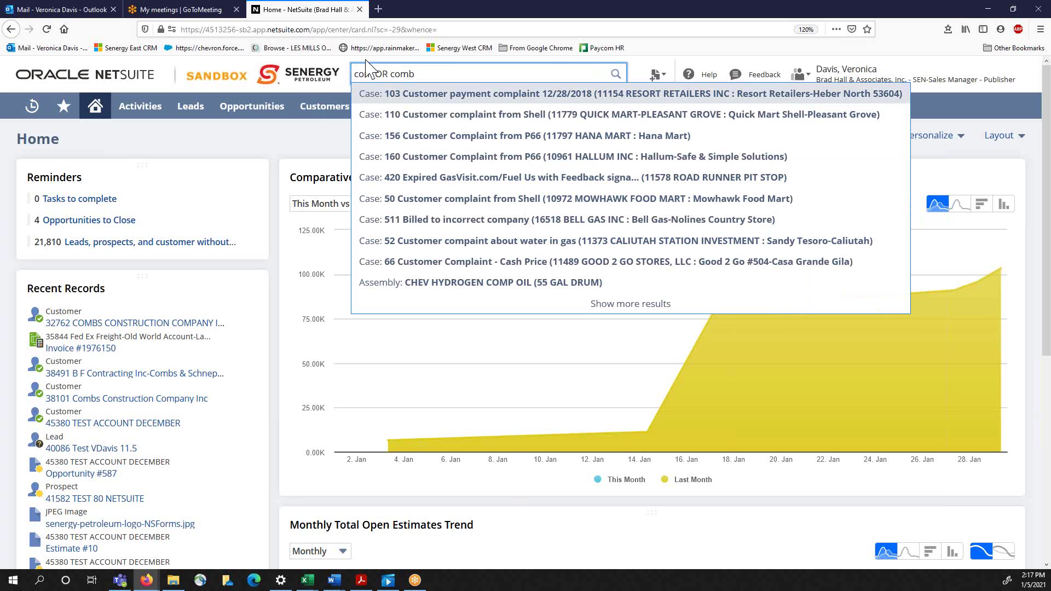
{"action": "type", "text": "e"}
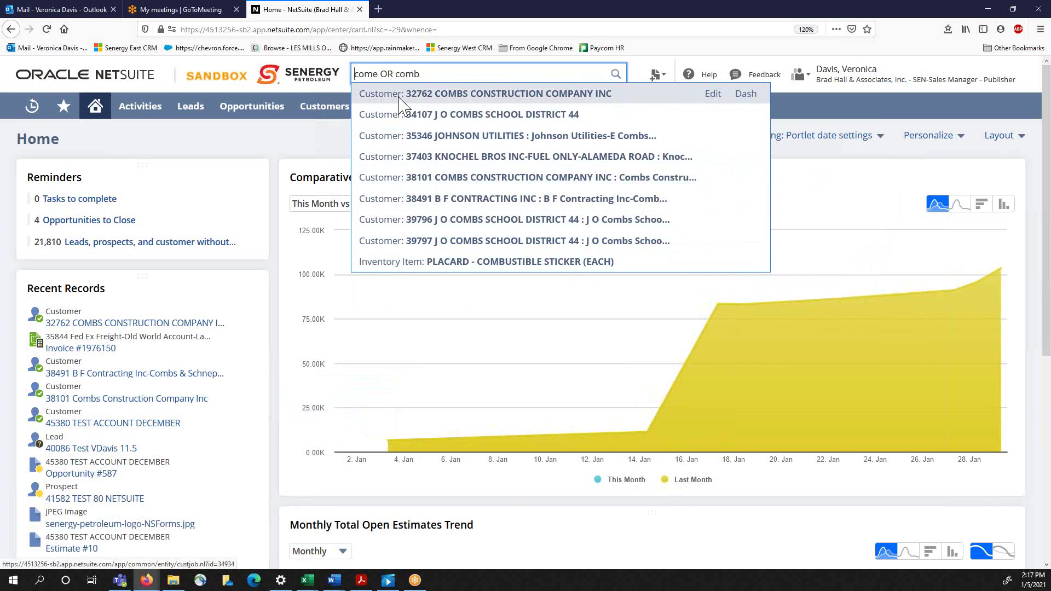
{"action": "left_click_drag", "start_coordinate": [393, 74], "coordinate": [384, 74]}
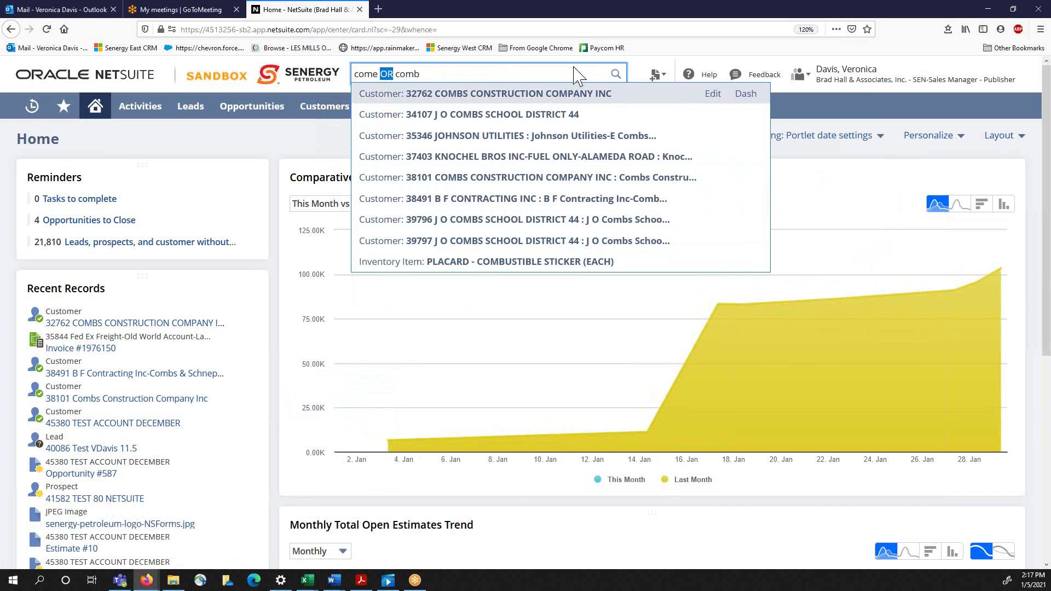
{"action": "left_click", "coordinate": [431, 75]}
{"action": "type", "text": "OR"}
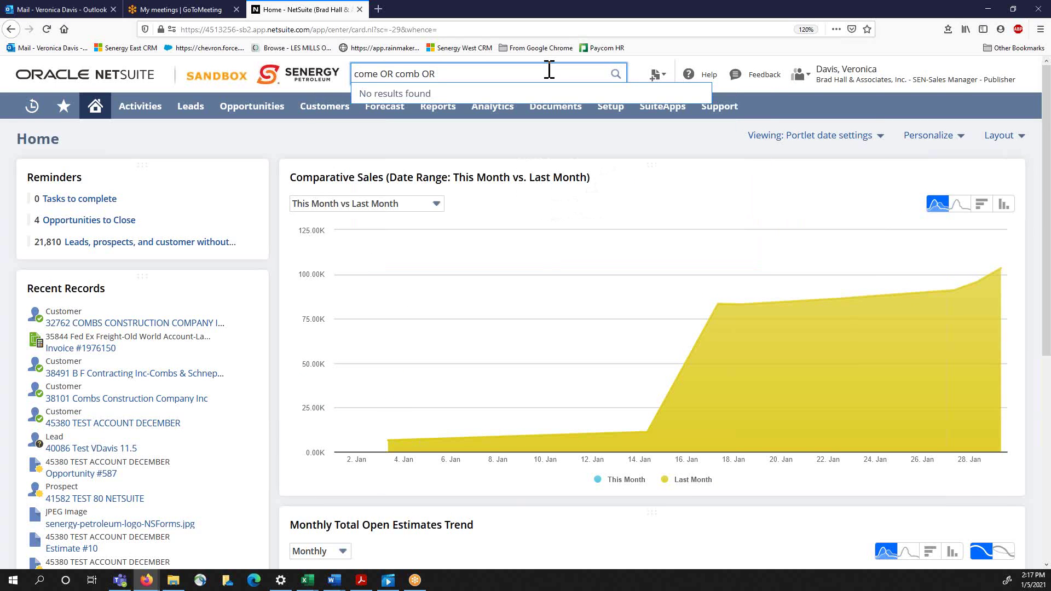
{"action": "key", "text": "BackSpace"}
{"action": "key", "text": "BackSpace"}
{"action": "key", "text": "BackSpace"}
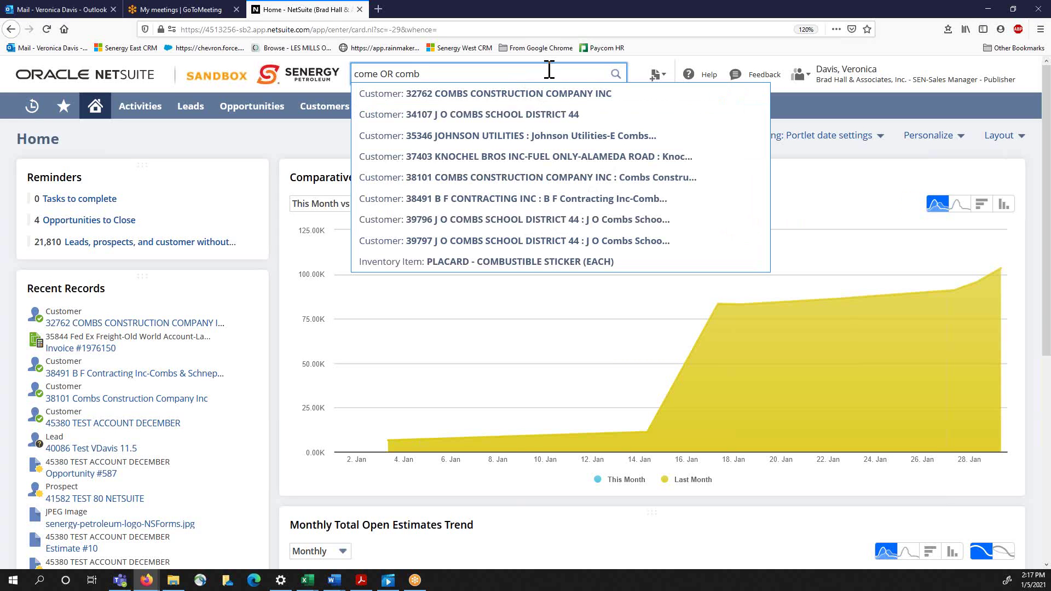
Step: Clear the two-term OR query from the global search
{"action": "key", "text": "BackSpace"}
{"action": "key", "text": "BackSpace"}
{"action": "key", "text": "BackSpace"}
{"action": "key", "text": "BackSpace"}
{"action": "key", "text": "BackSpace"}
{"action": "key", "text": "BackSpace"}
{"action": "key", "text": "BackSpace"}
{"action": "key", "text": "BackSpace"}
{"action": "key", "text": "BackSpace"}
{"action": "key", "text": "BackSpace"}
{"action": "key", "text": "BackSpace"}
{"action": "key", "text": "BackSpace"}
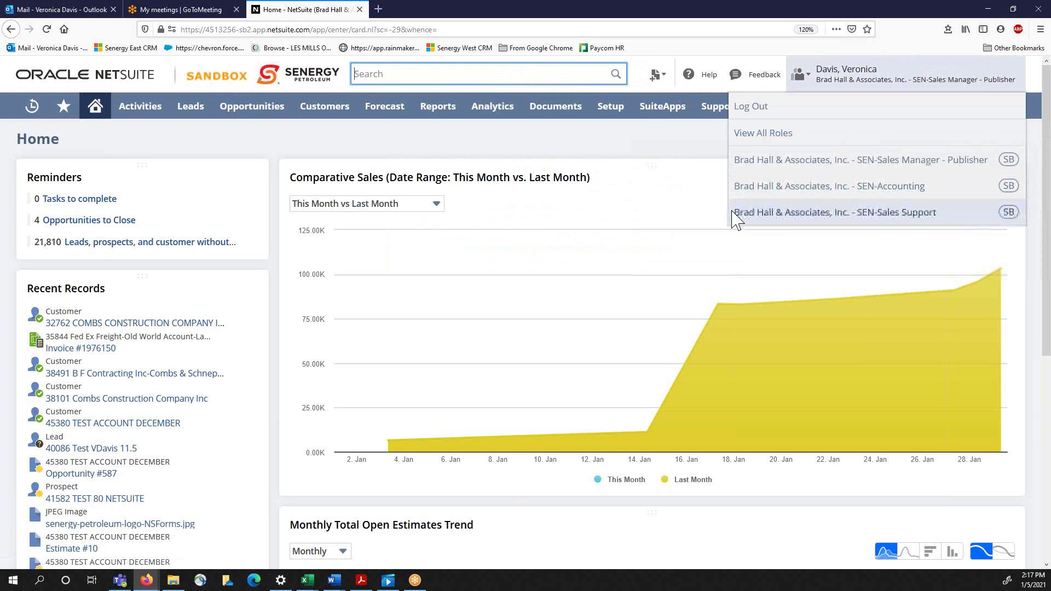
Step: Examine the recent records list and the Opportunities navigation options for prospect relationships
{"action": "mouse_move", "coordinate": [668, 90]}
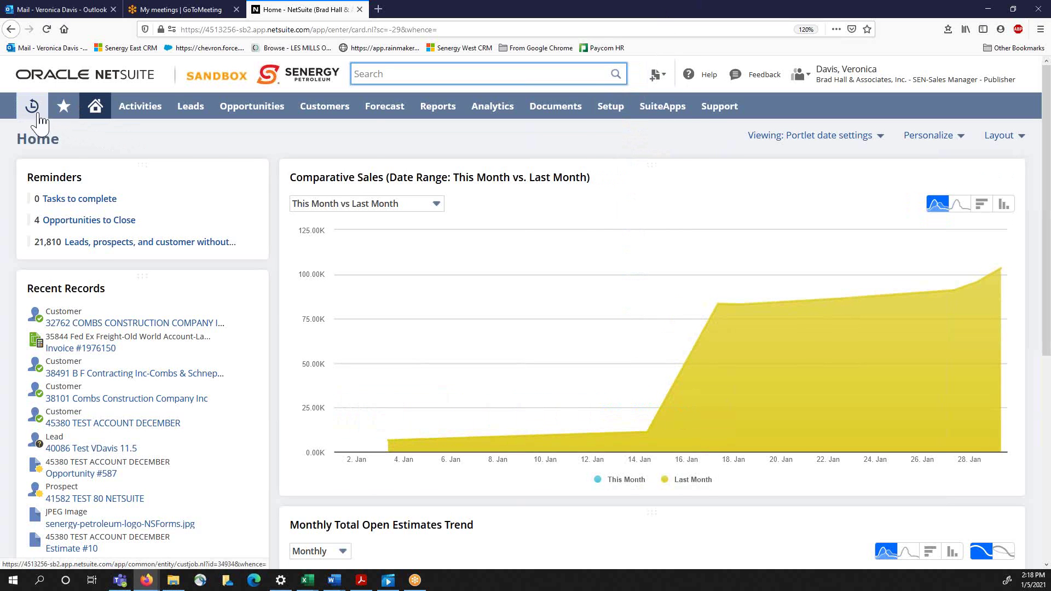
{"action": "mouse_move", "coordinate": [41, 120]}
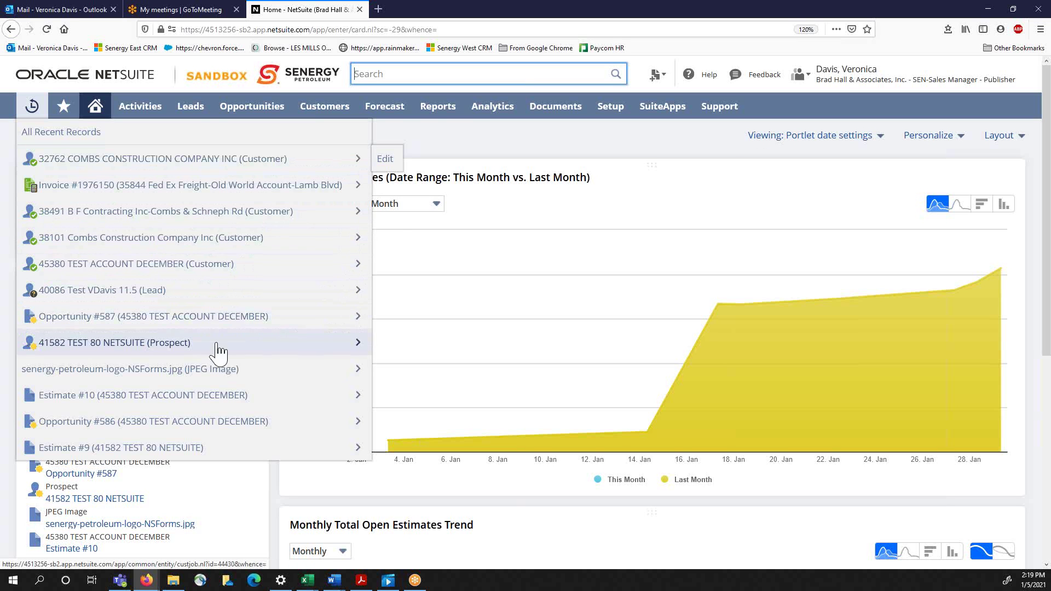
{"action": "mouse_move", "coordinate": [262, 121]}
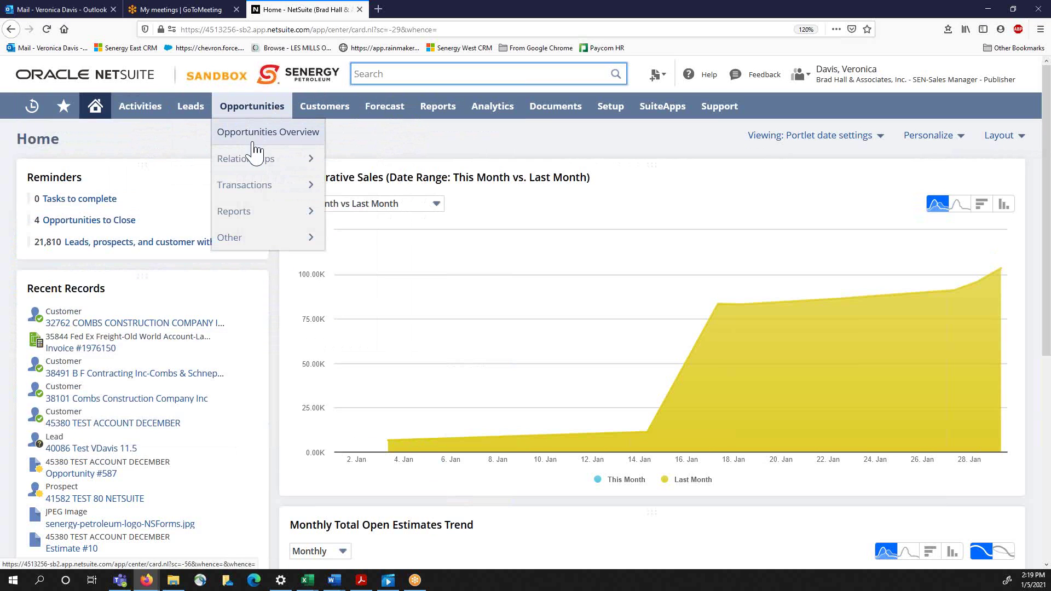
{"action": "mouse_move", "coordinate": [255, 162]}
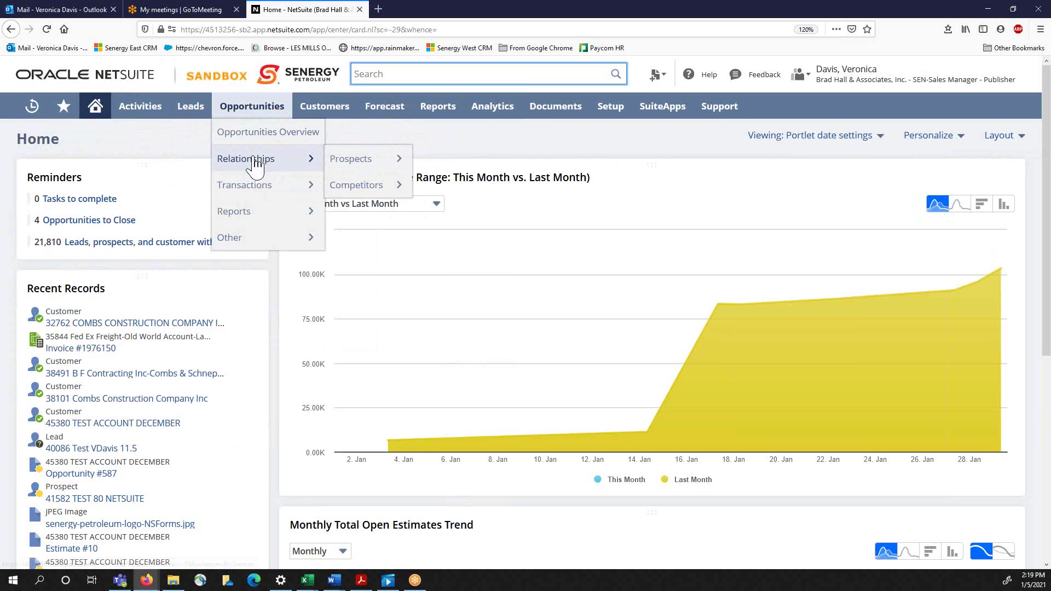
{"action": "mouse_move", "coordinate": [370, 164]}
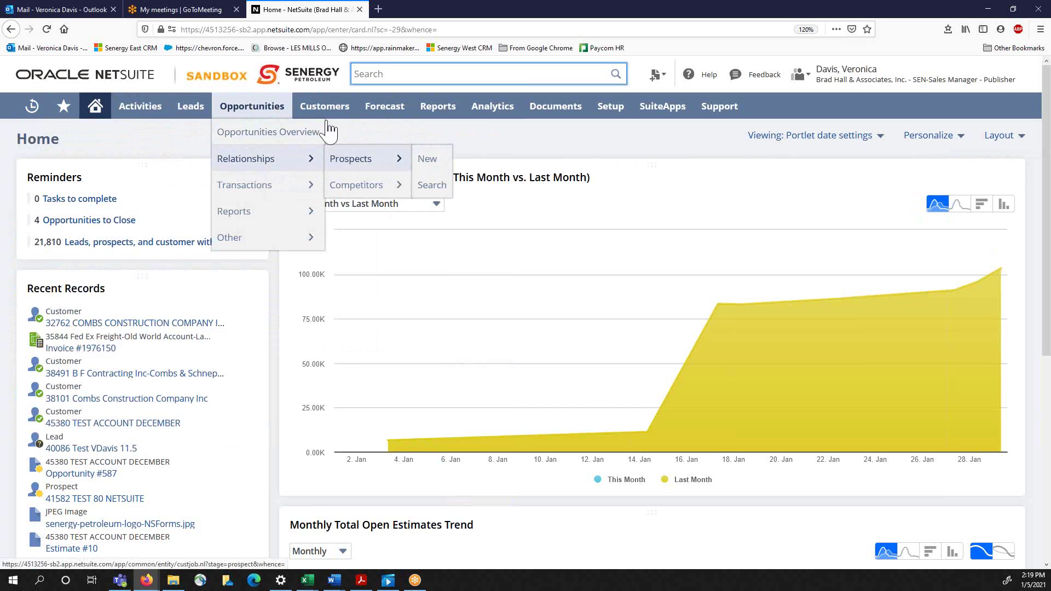
{"action": "mouse_move", "coordinate": [310, 112]}
{"action": "mouse_move", "coordinate": [334, 164]}
{"action": "mouse_move", "coordinate": [470, 186]}
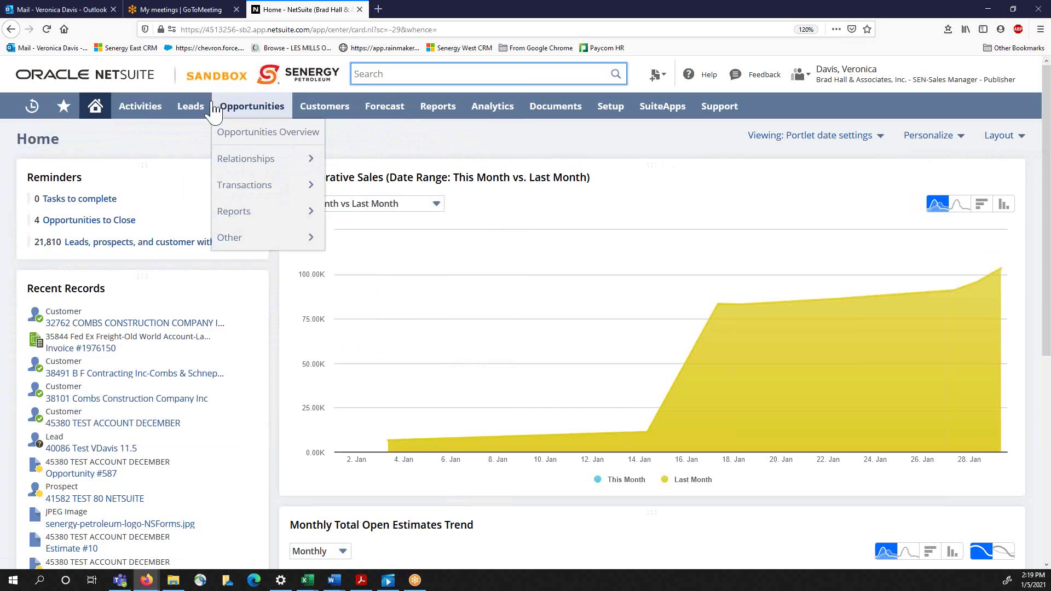
{"action": "mouse_move", "coordinate": [144, 108]}
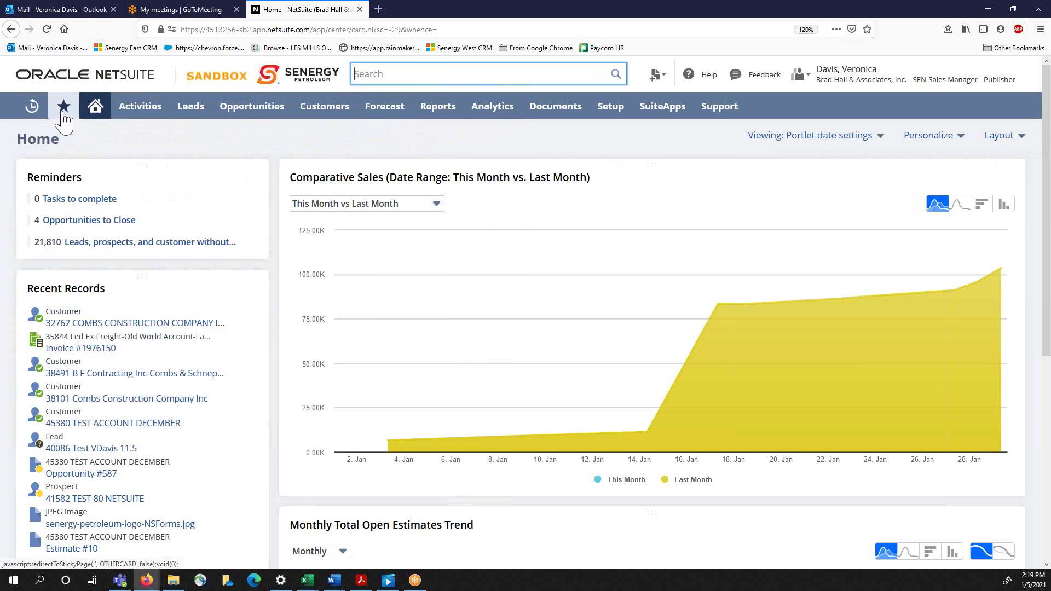
Step: Open the recently viewed TEST ACCOUNT DECEMBER customer record for editing
{"action": "mouse_move", "coordinate": [25, 109]}
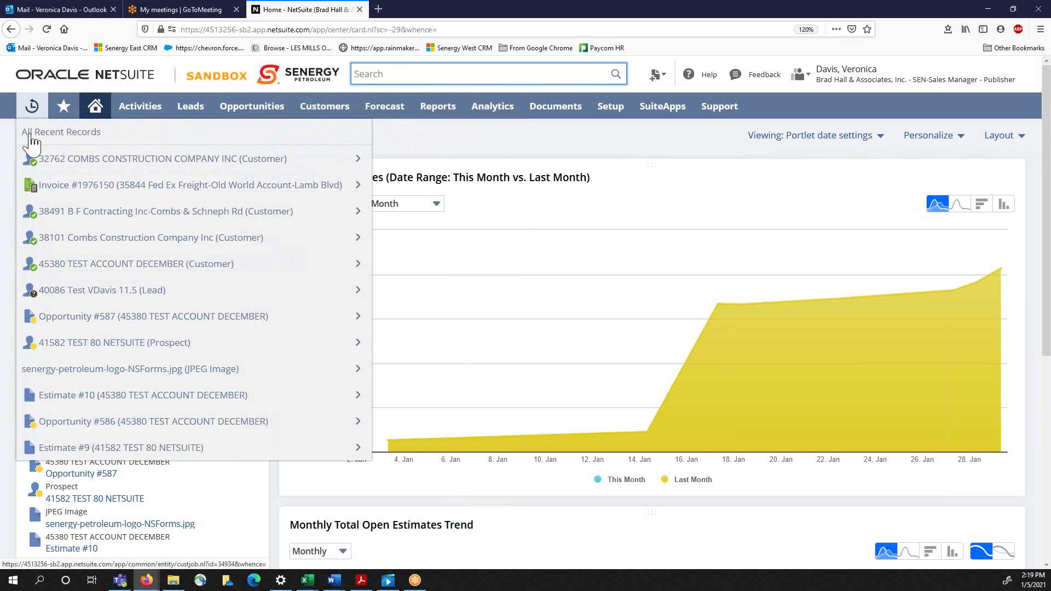
{"action": "mouse_move", "coordinate": [81, 270]}
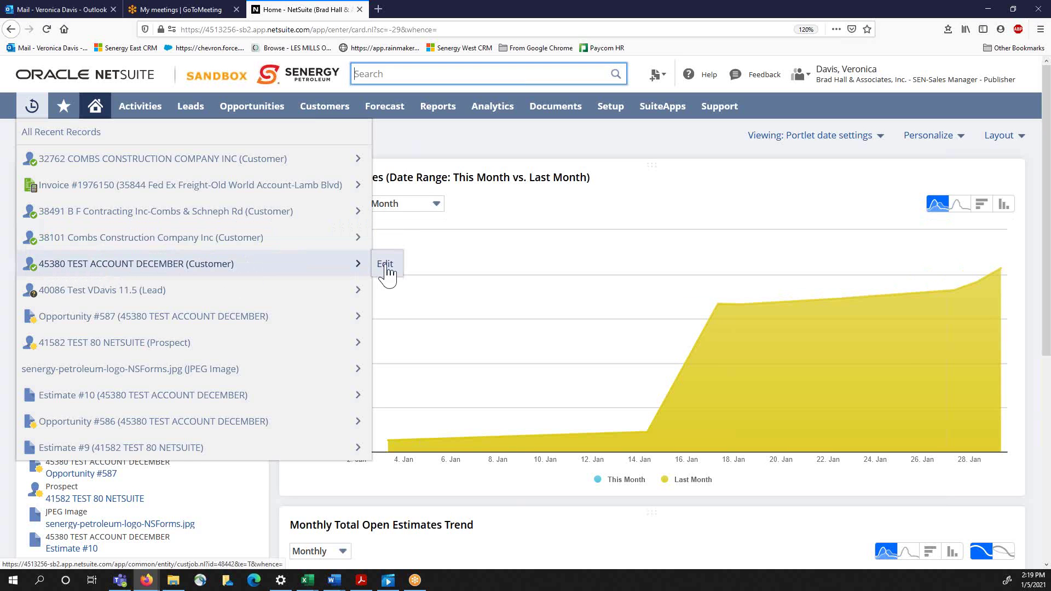
{"action": "left_click", "coordinate": [385, 268]}
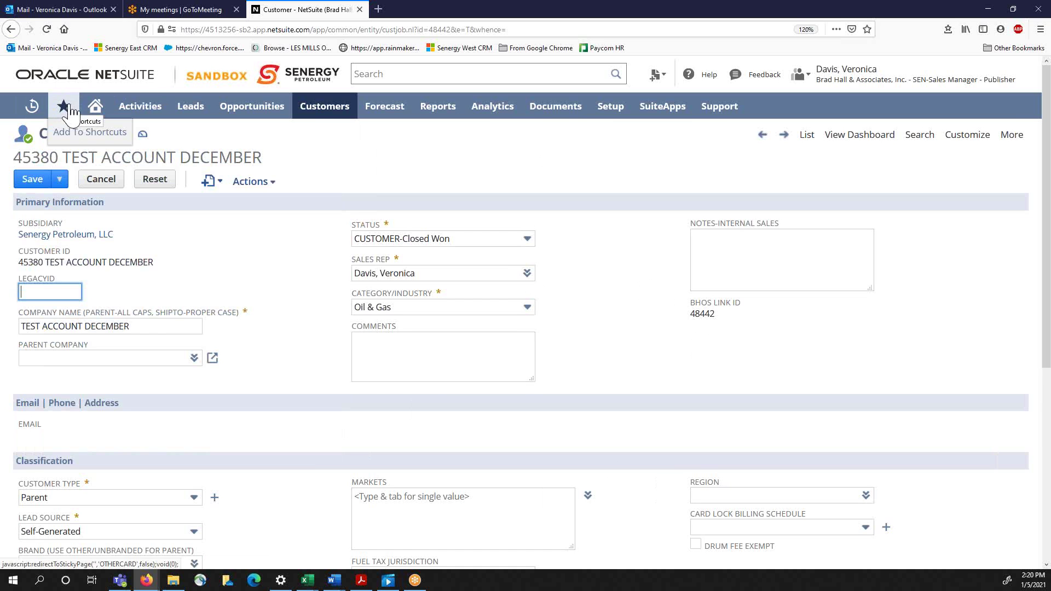
{"action": "mouse_move", "coordinate": [657, 76]}
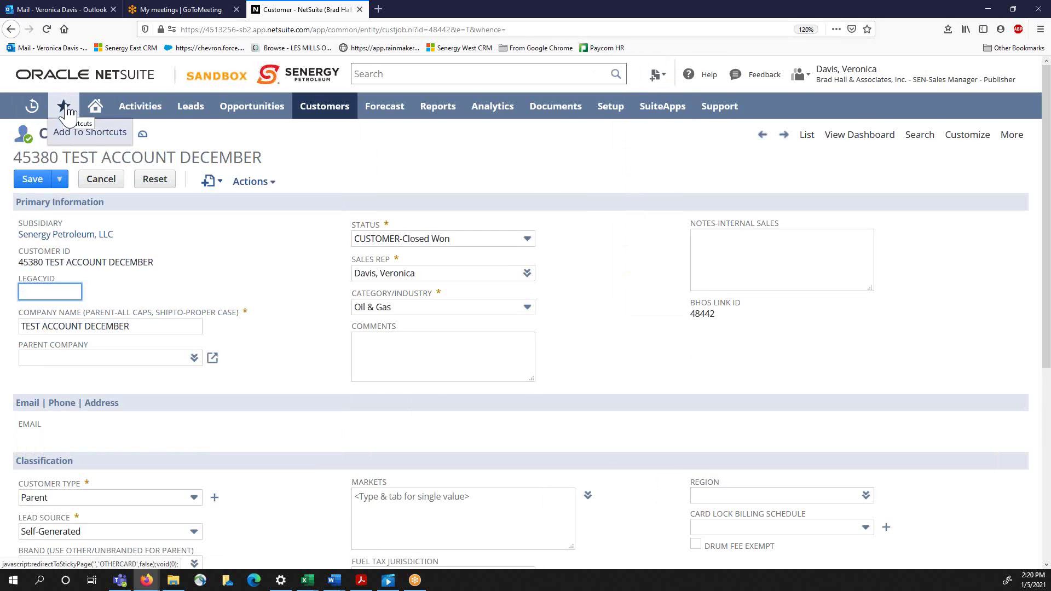
Step: Open the list of opportunity transactions from the Opportunities navigation
{"action": "mouse_move", "coordinate": [231, 121]}
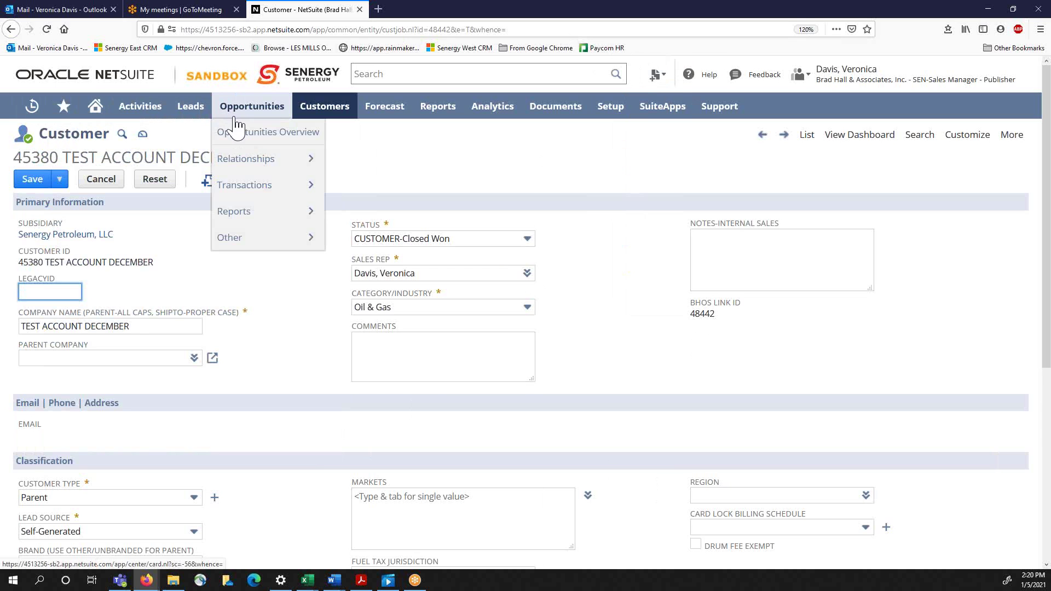
{"action": "mouse_move", "coordinate": [237, 188]}
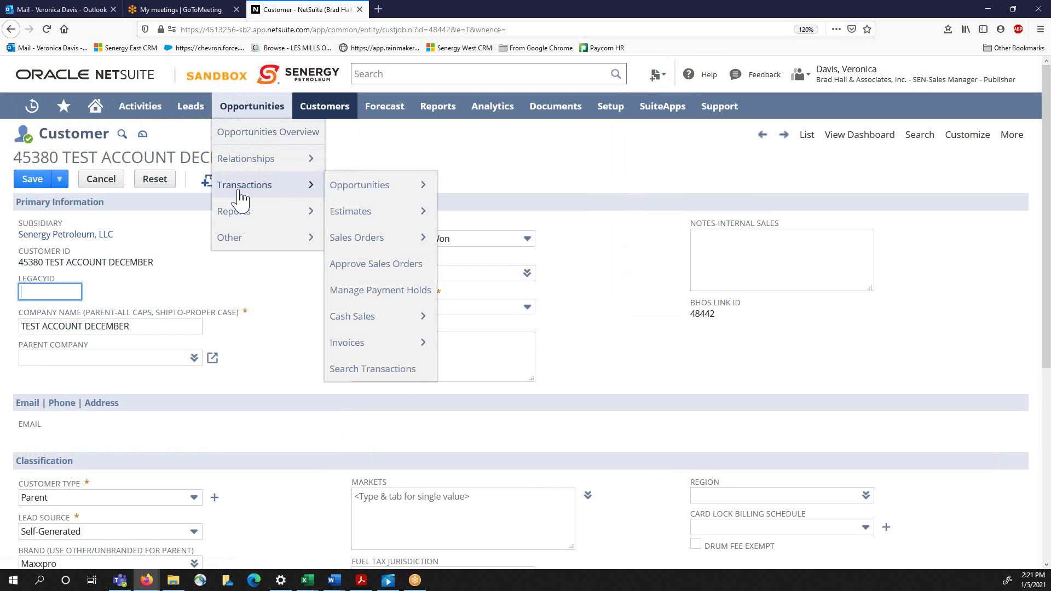
{"action": "left_click", "coordinate": [356, 181]}
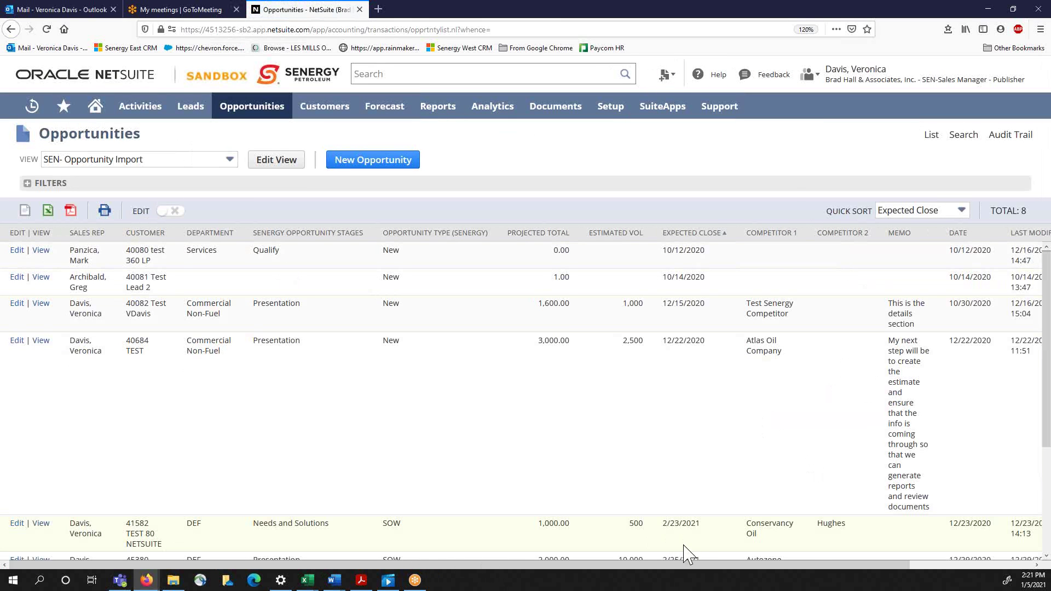
{"action": "left_click_drag", "start_coordinate": [852, 564], "coordinate": [728, 585]}
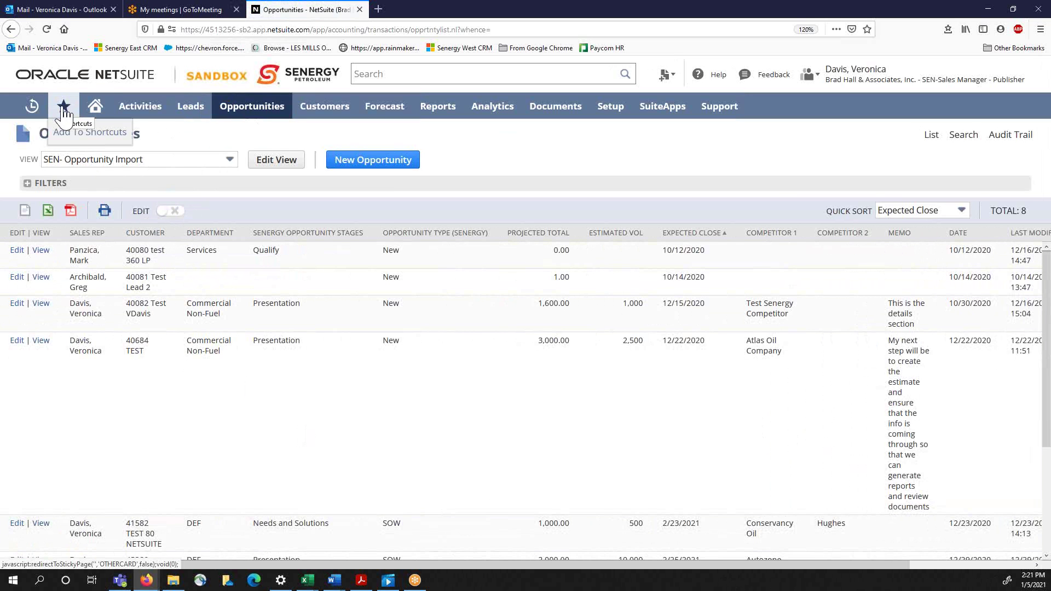
Step: Save the opportunities list as a shortcut named Opportunities that opens in a new window
{"action": "mouse_move", "coordinate": [244, 116]}
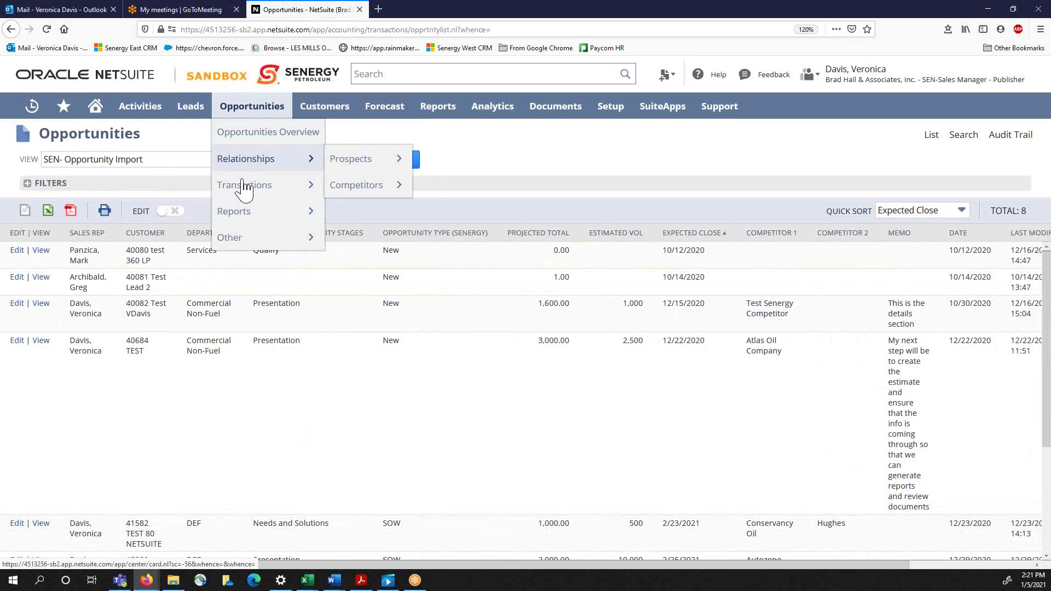
{"action": "mouse_move", "coordinate": [245, 189]}
{"action": "mouse_move", "coordinate": [388, 199]}
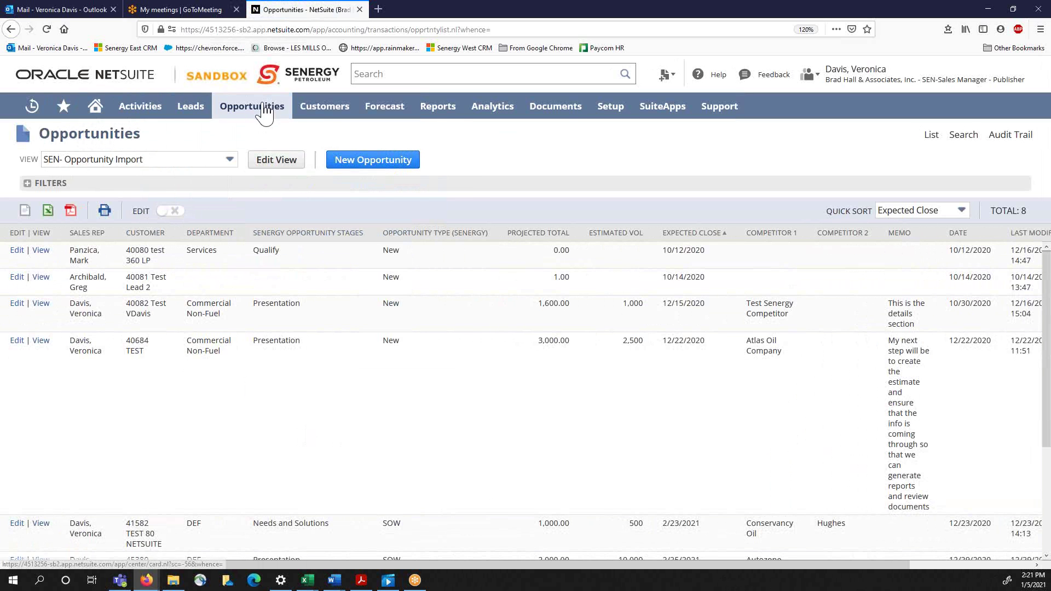
{"action": "mouse_move", "coordinate": [114, 117]}
{"action": "mouse_move", "coordinate": [64, 134]}
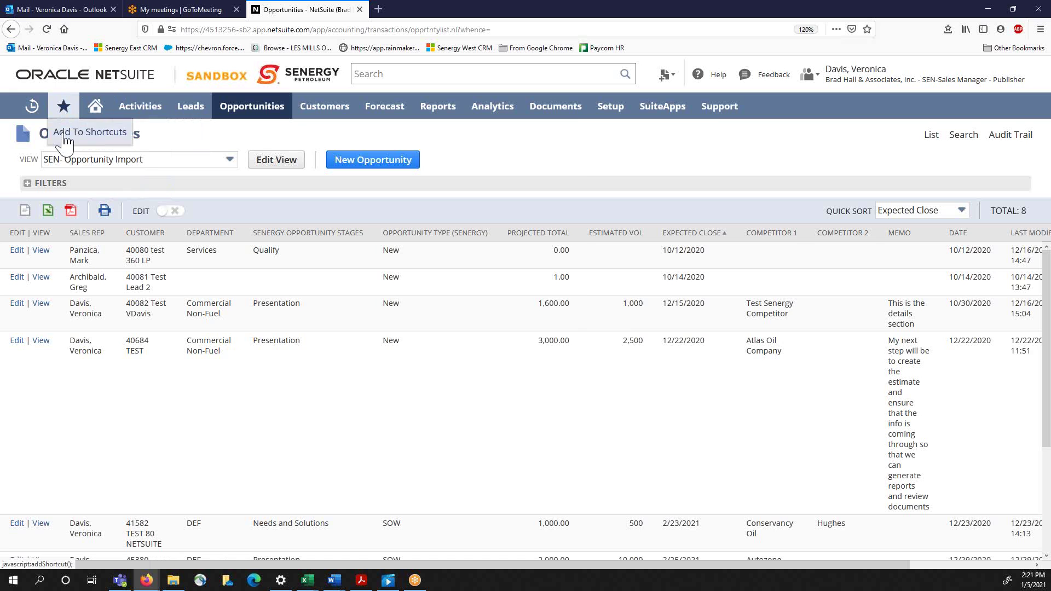
{"action": "left_click", "coordinate": [65, 135]}
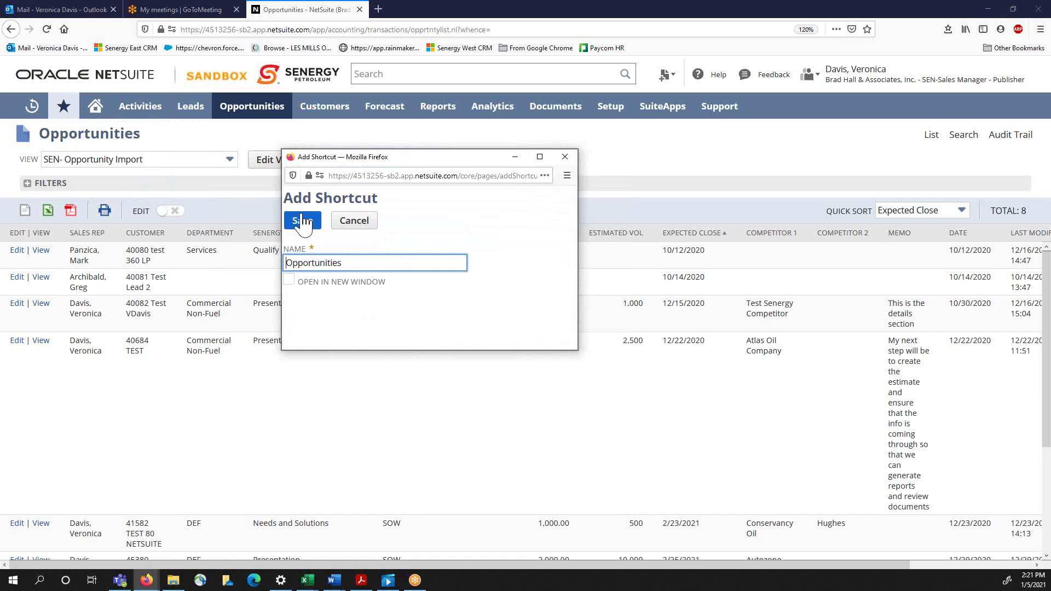
{"action": "left_click", "coordinate": [290, 282]}
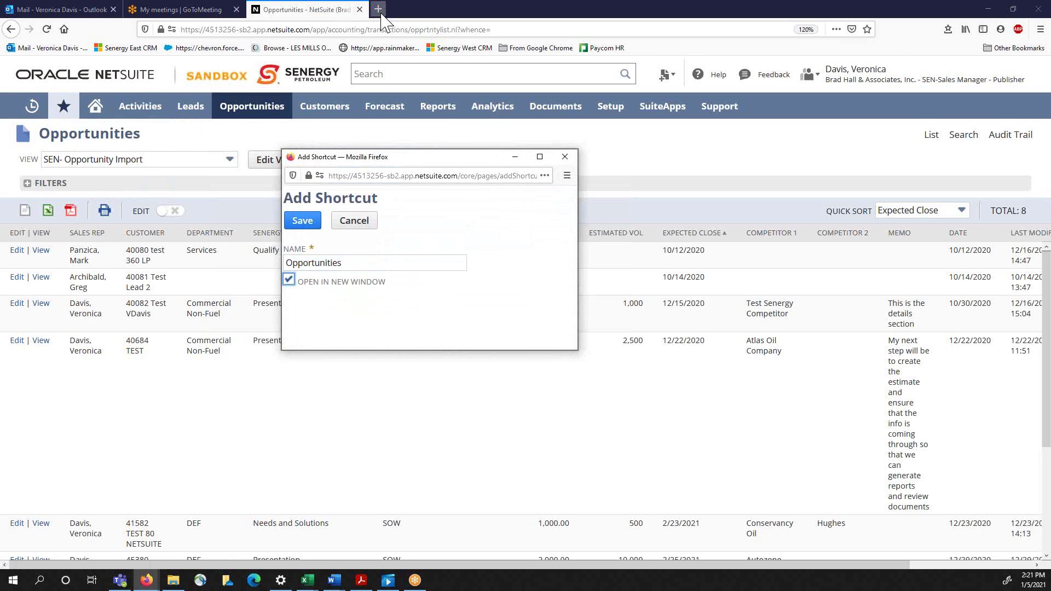
{"action": "left_click", "coordinate": [303, 222]}
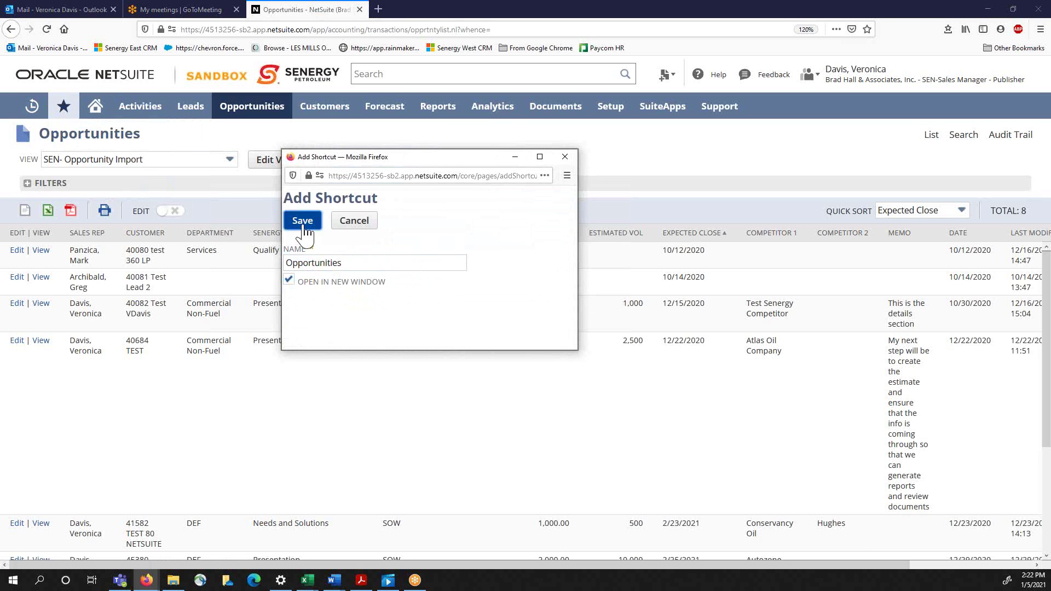
Step: Return to the Home dashboard and open the saved Opportunities shortcut, switching between the dashboard and the opened list
{"action": "left_click", "coordinate": [97, 110]}
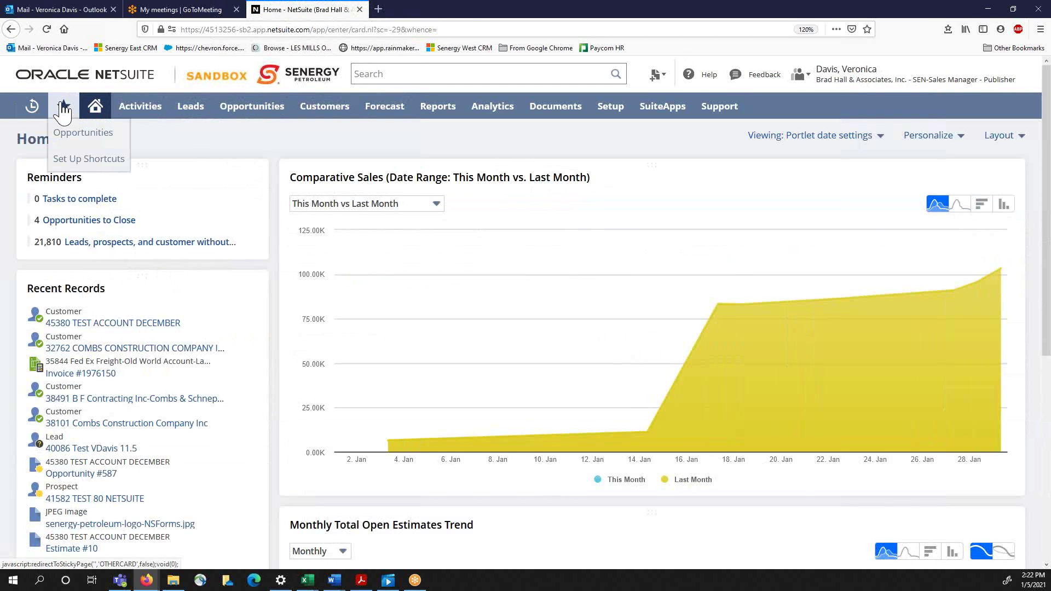
{"action": "left_click", "coordinate": [78, 141]}
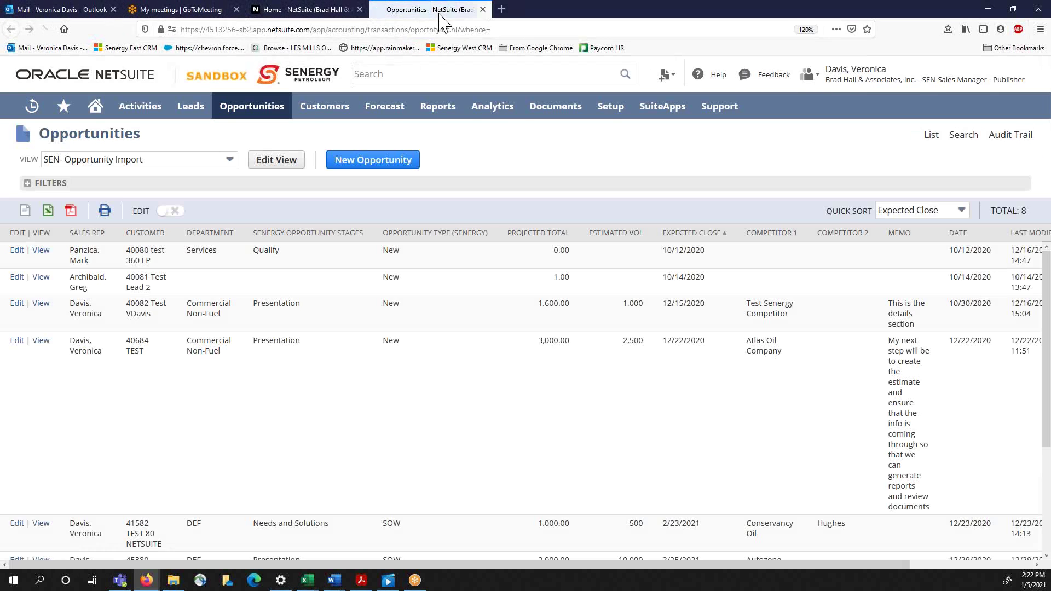
{"action": "left_click", "coordinate": [305, 12]}
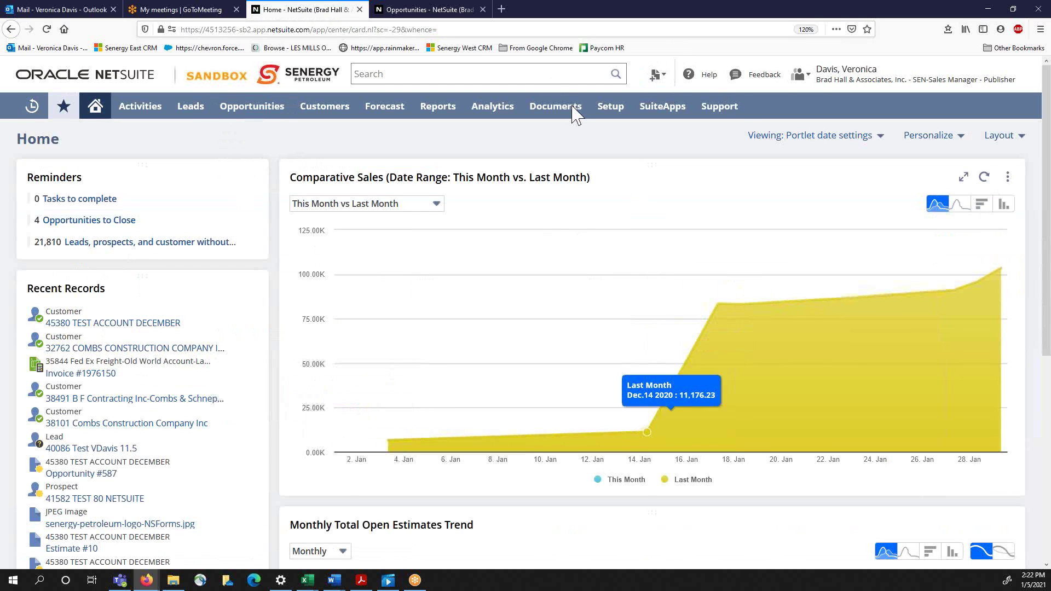
{"action": "left_click", "coordinate": [427, 10]}
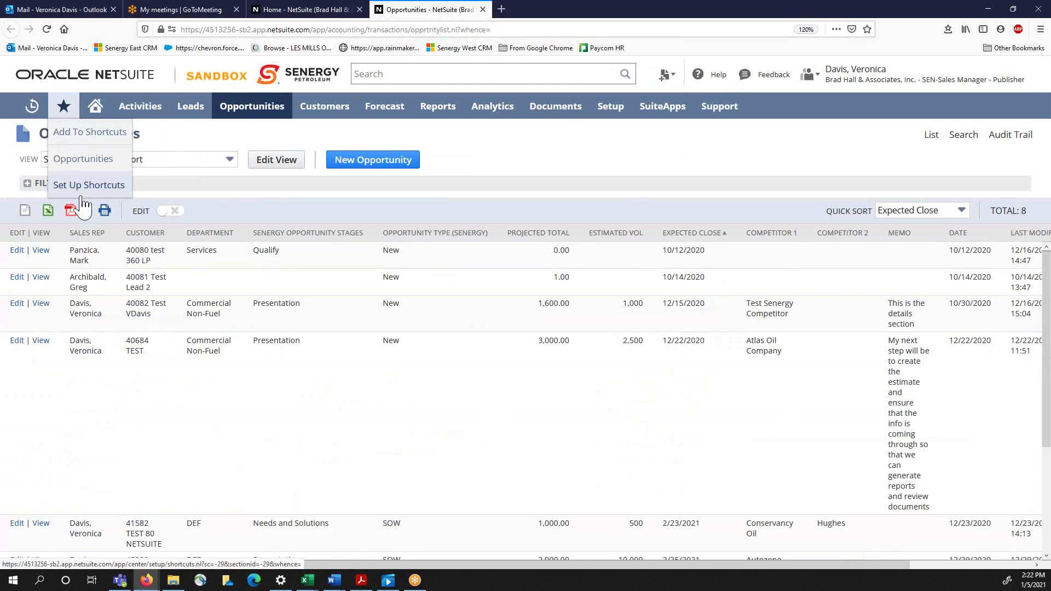
Step: Examine the navigation options for Activities scheduling, Leads, Opportunities and Customers transactions
{"action": "mouse_move", "coordinate": [120, 109]}
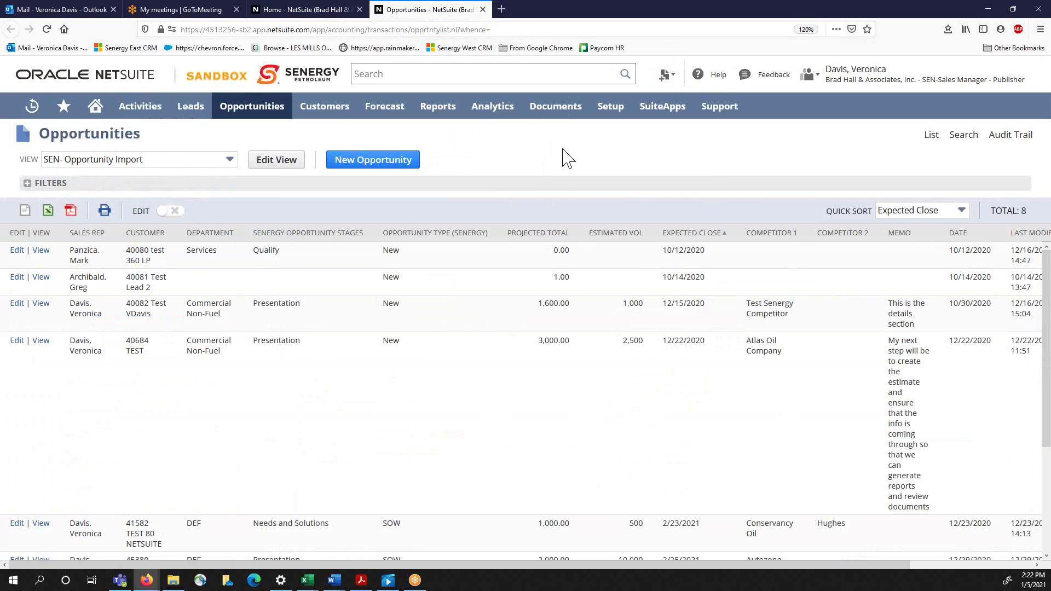
{"action": "mouse_move", "coordinate": [309, 110]}
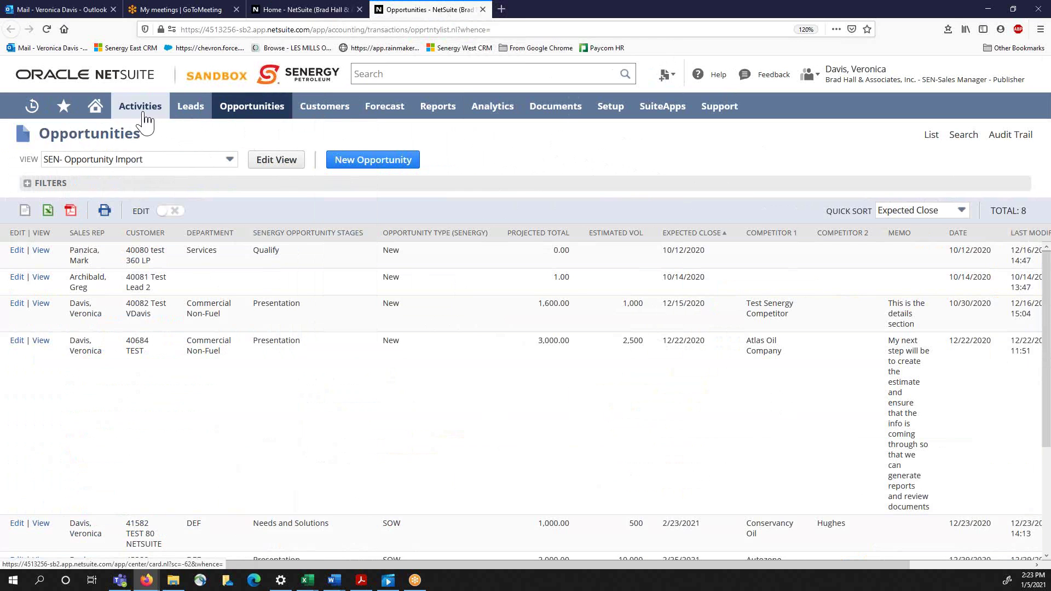
{"action": "mouse_move", "coordinate": [140, 112]}
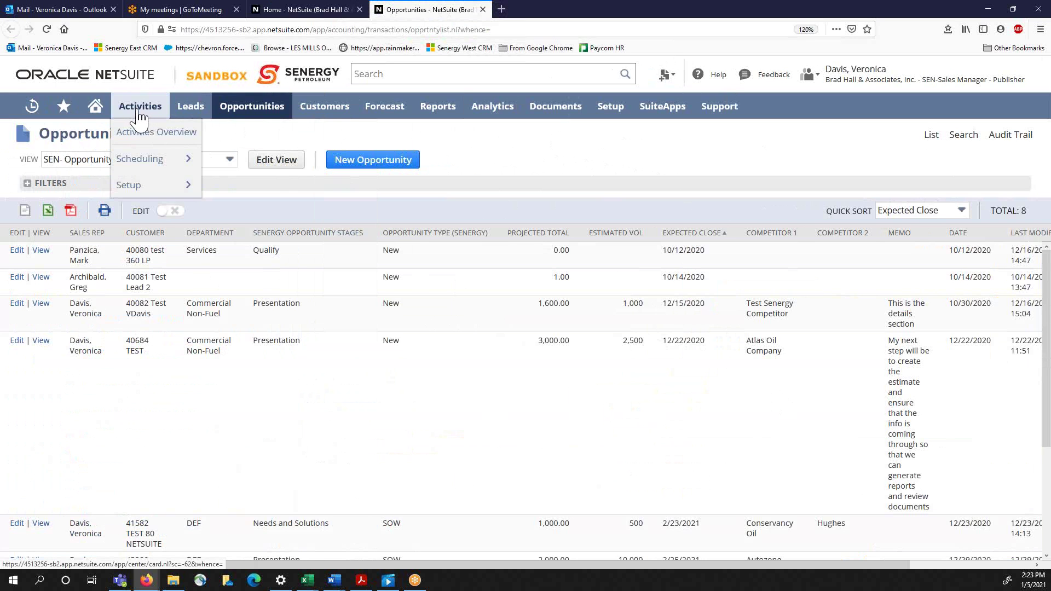
{"action": "mouse_move", "coordinate": [145, 165]}
{"action": "mouse_move", "coordinate": [215, 170]}
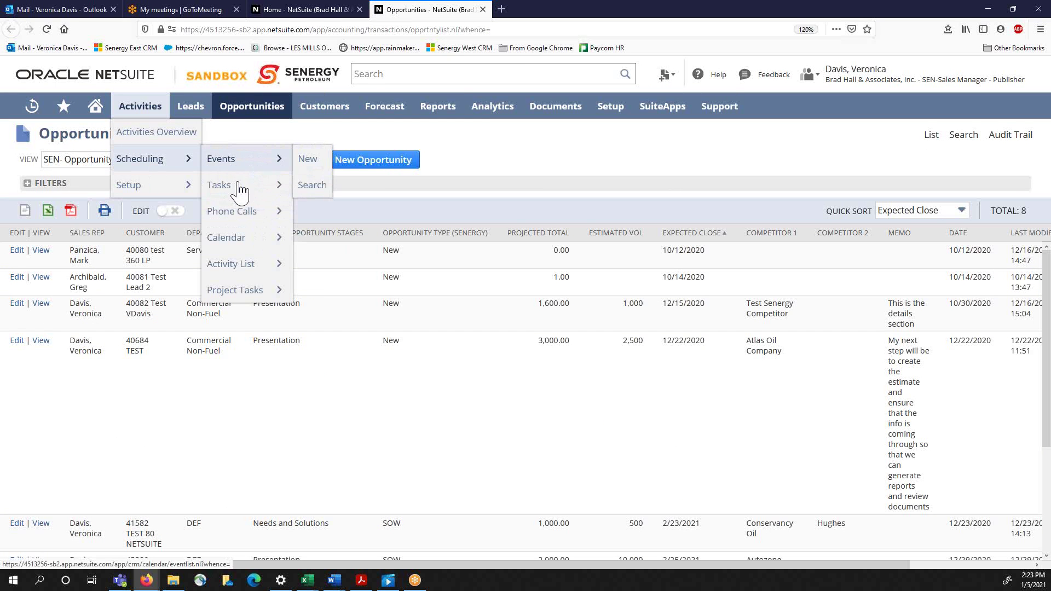
{"action": "mouse_move", "coordinate": [239, 190]}
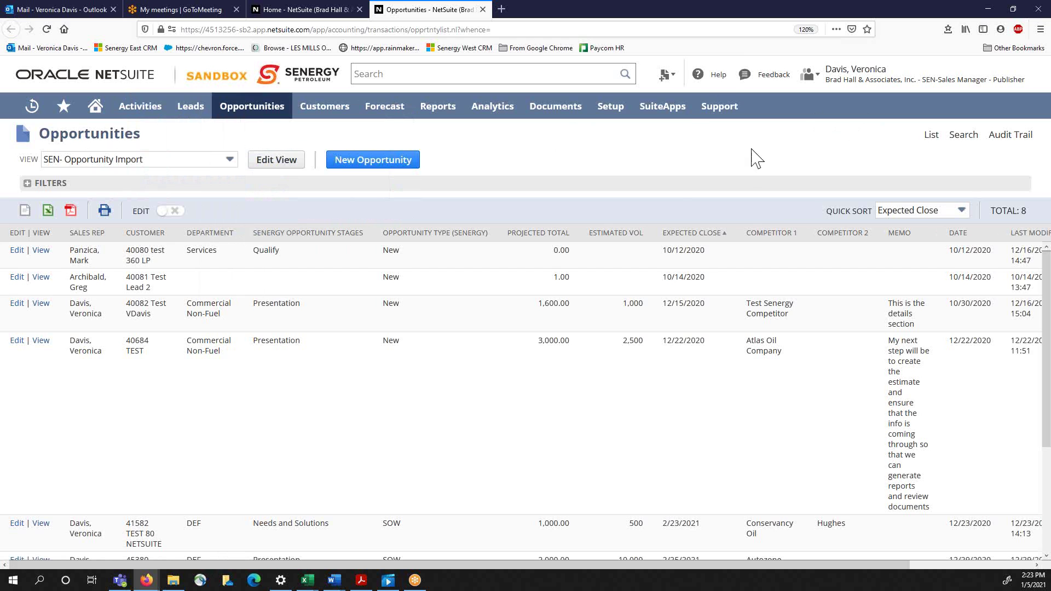
{"action": "mouse_move", "coordinate": [673, 81]}
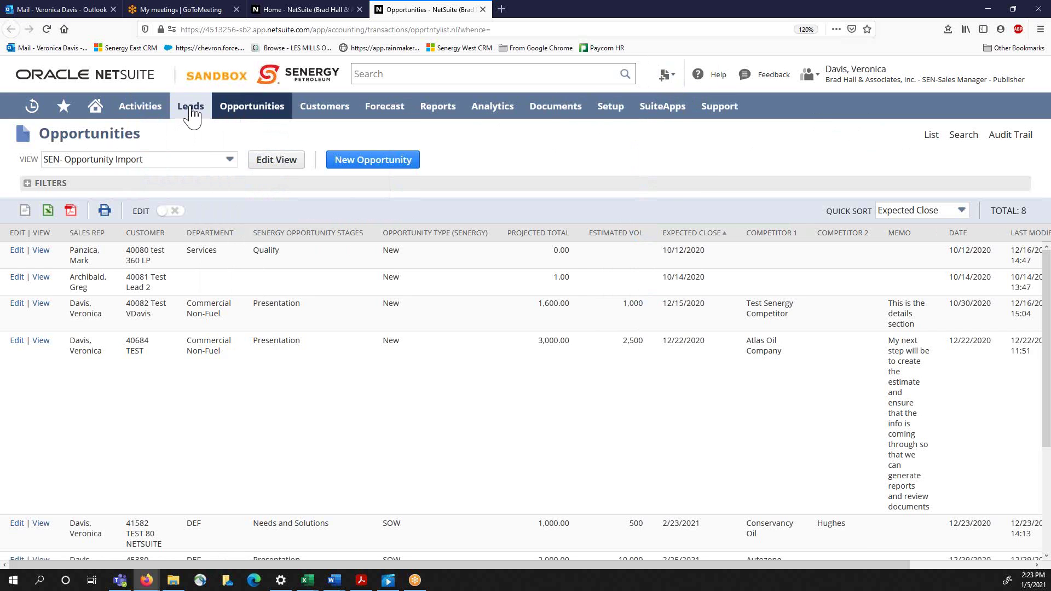
{"action": "mouse_move", "coordinate": [189, 110]}
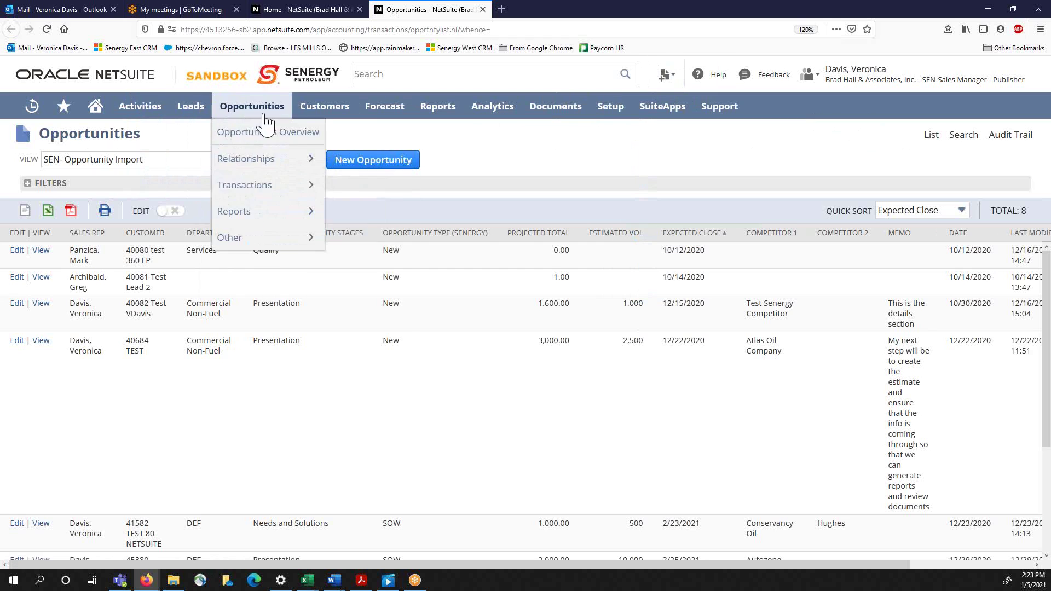
{"action": "mouse_move", "coordinate": [323, 107]}
{"action": "mouse_move", "coordinate": [324, 191]}
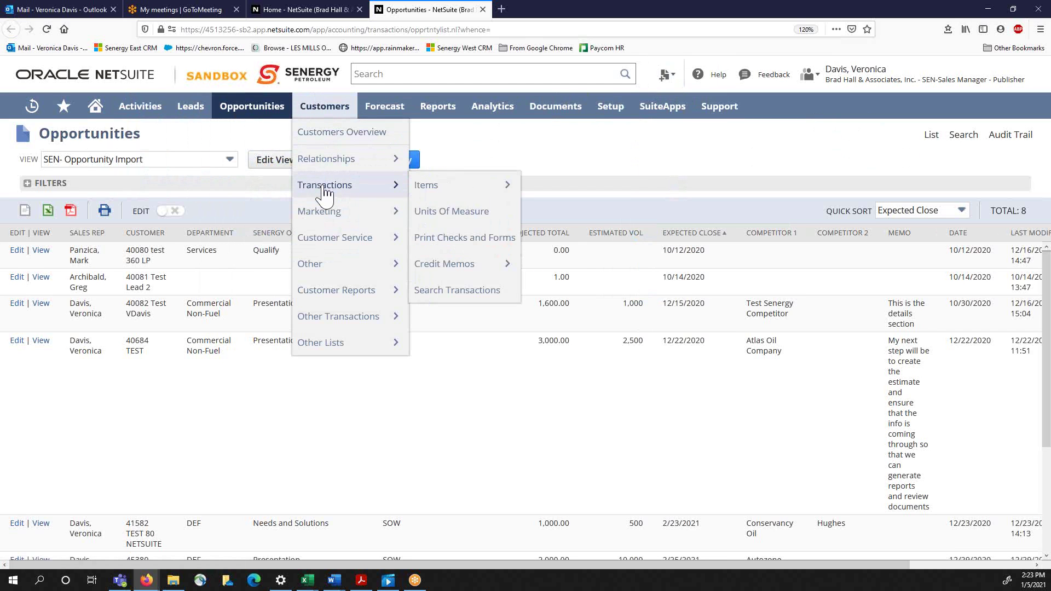